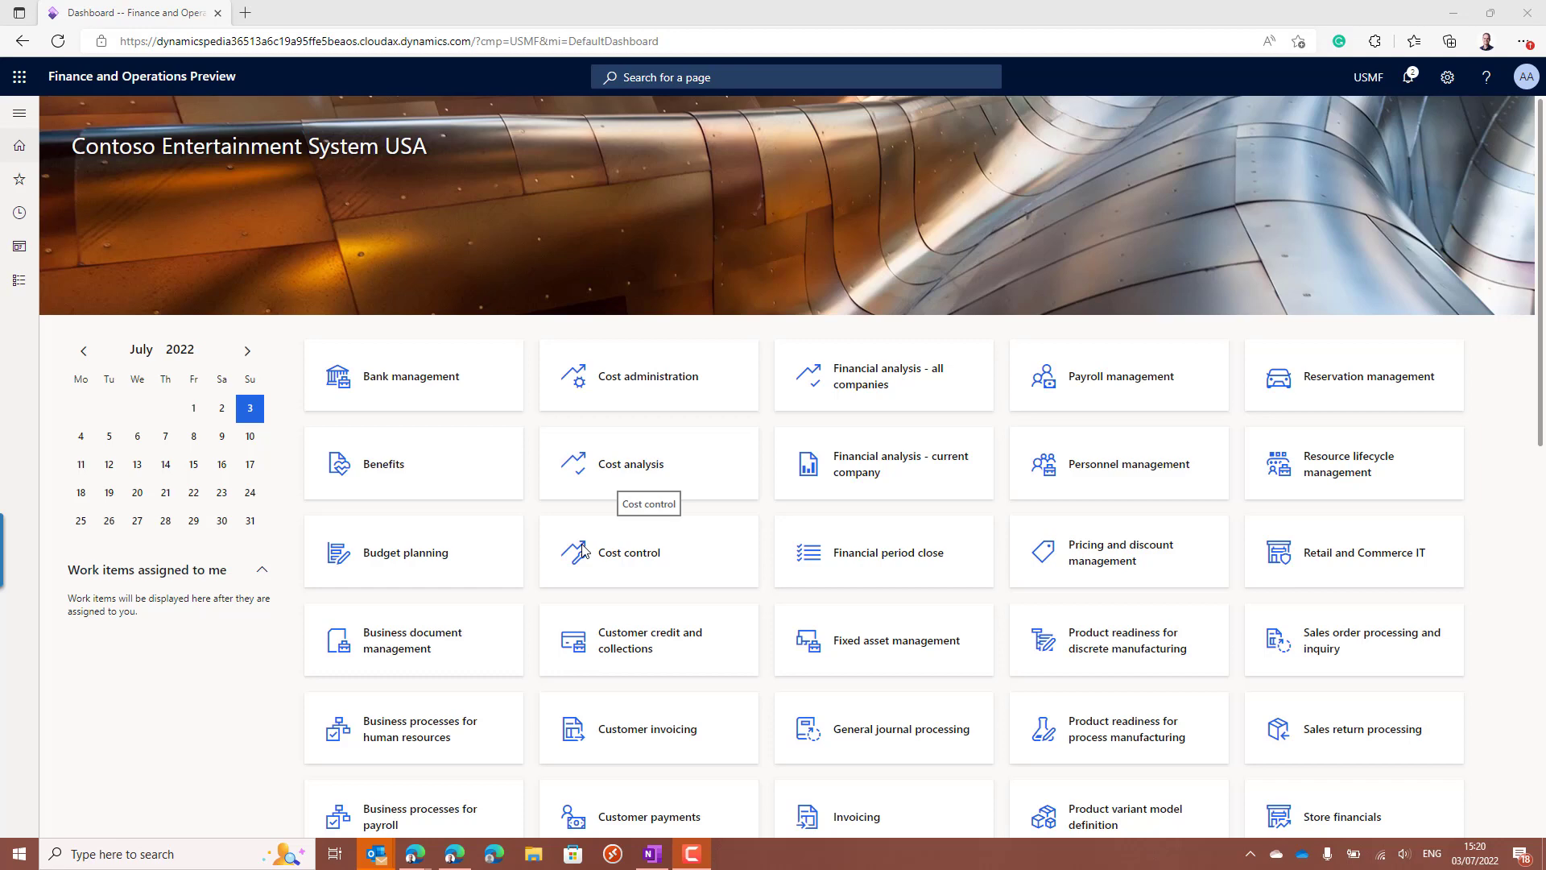
- Scroll down the dashboard to bring the Feature management tile into view
scroll(585, 550, "down", 10)
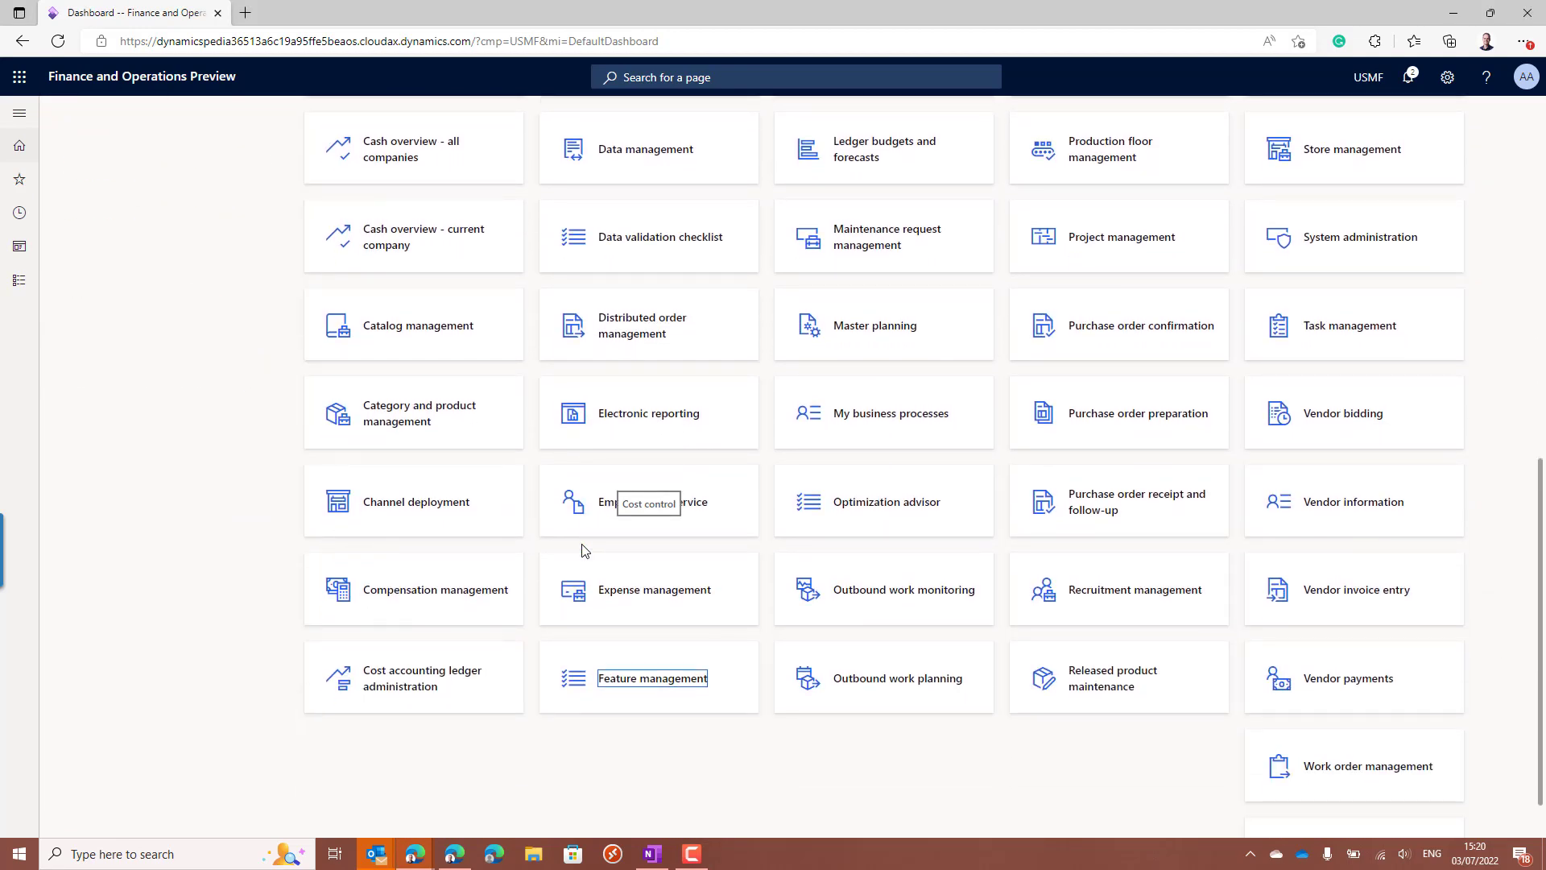
- Open Feature management and filter all features by '*tile' to show the tile-size features
key("Return")
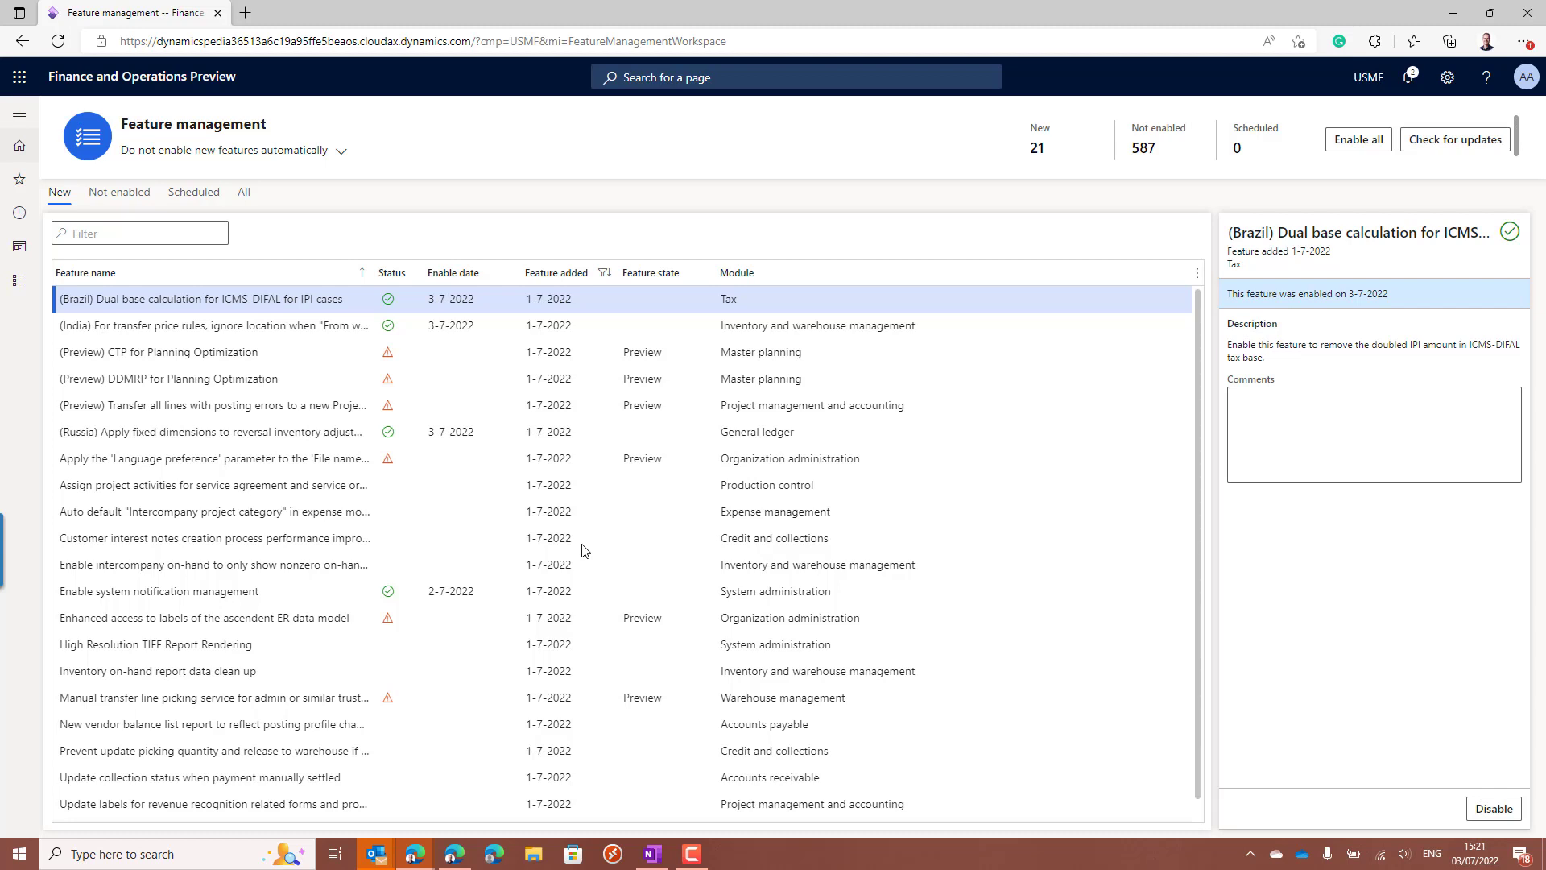
key("End")
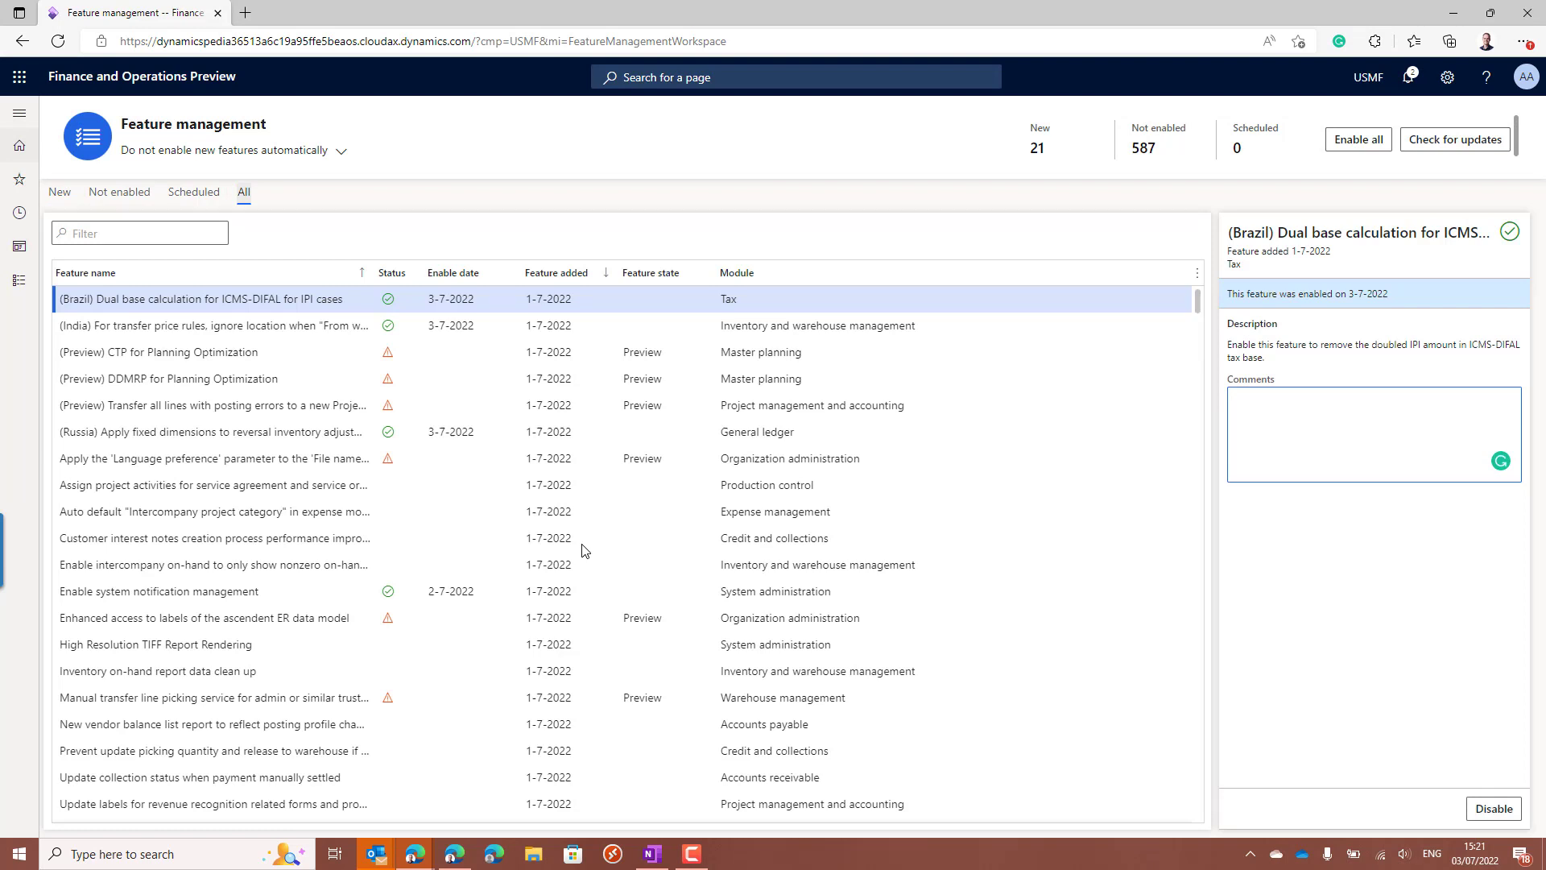
key("Tab")
type("*tile")
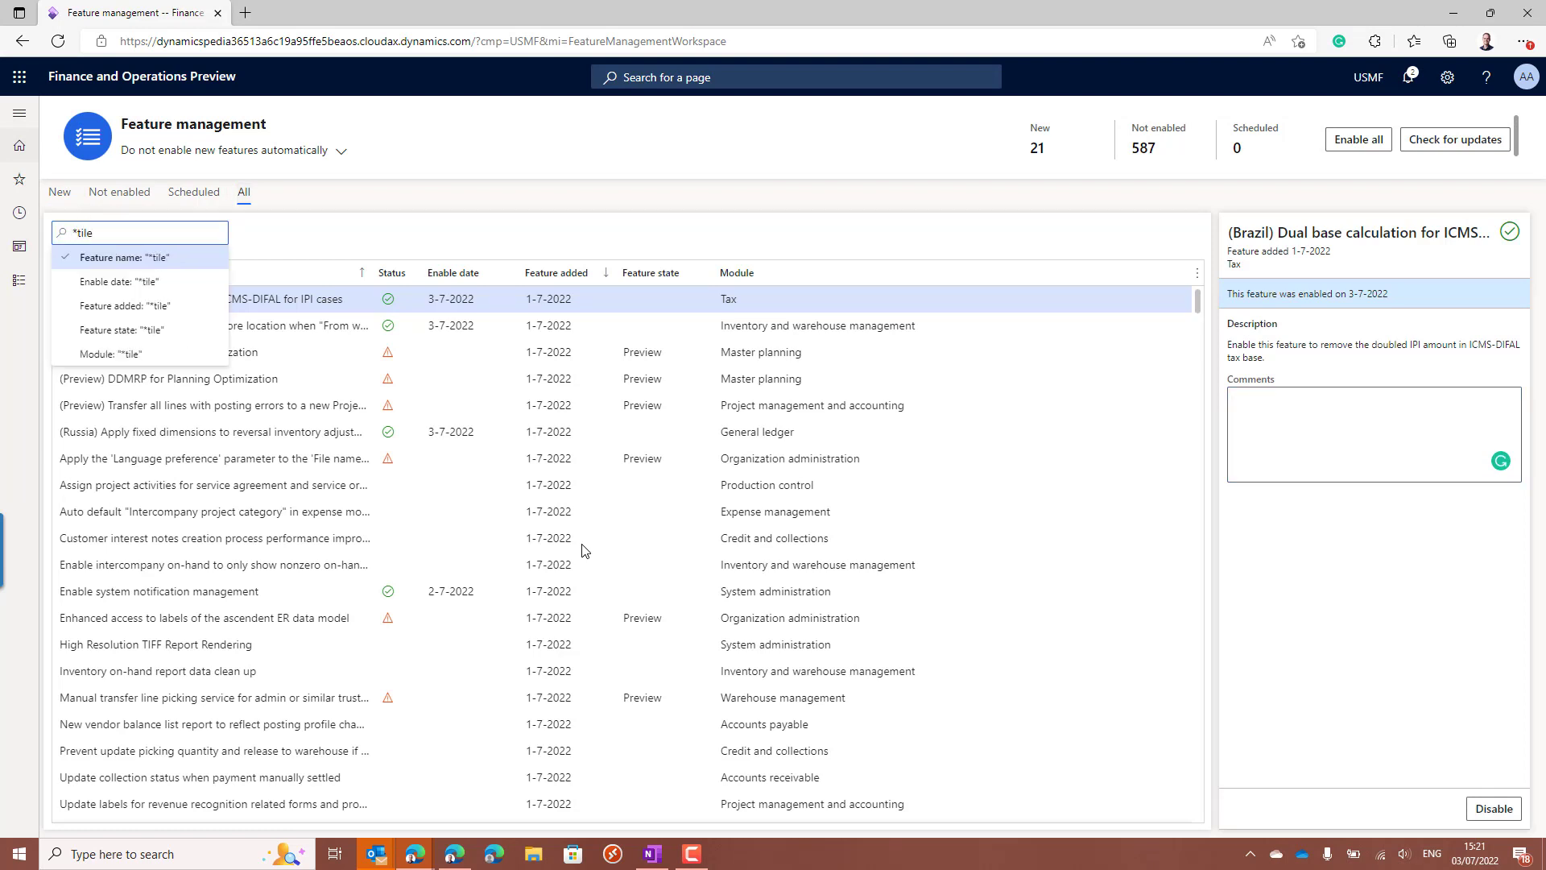
key("Return")
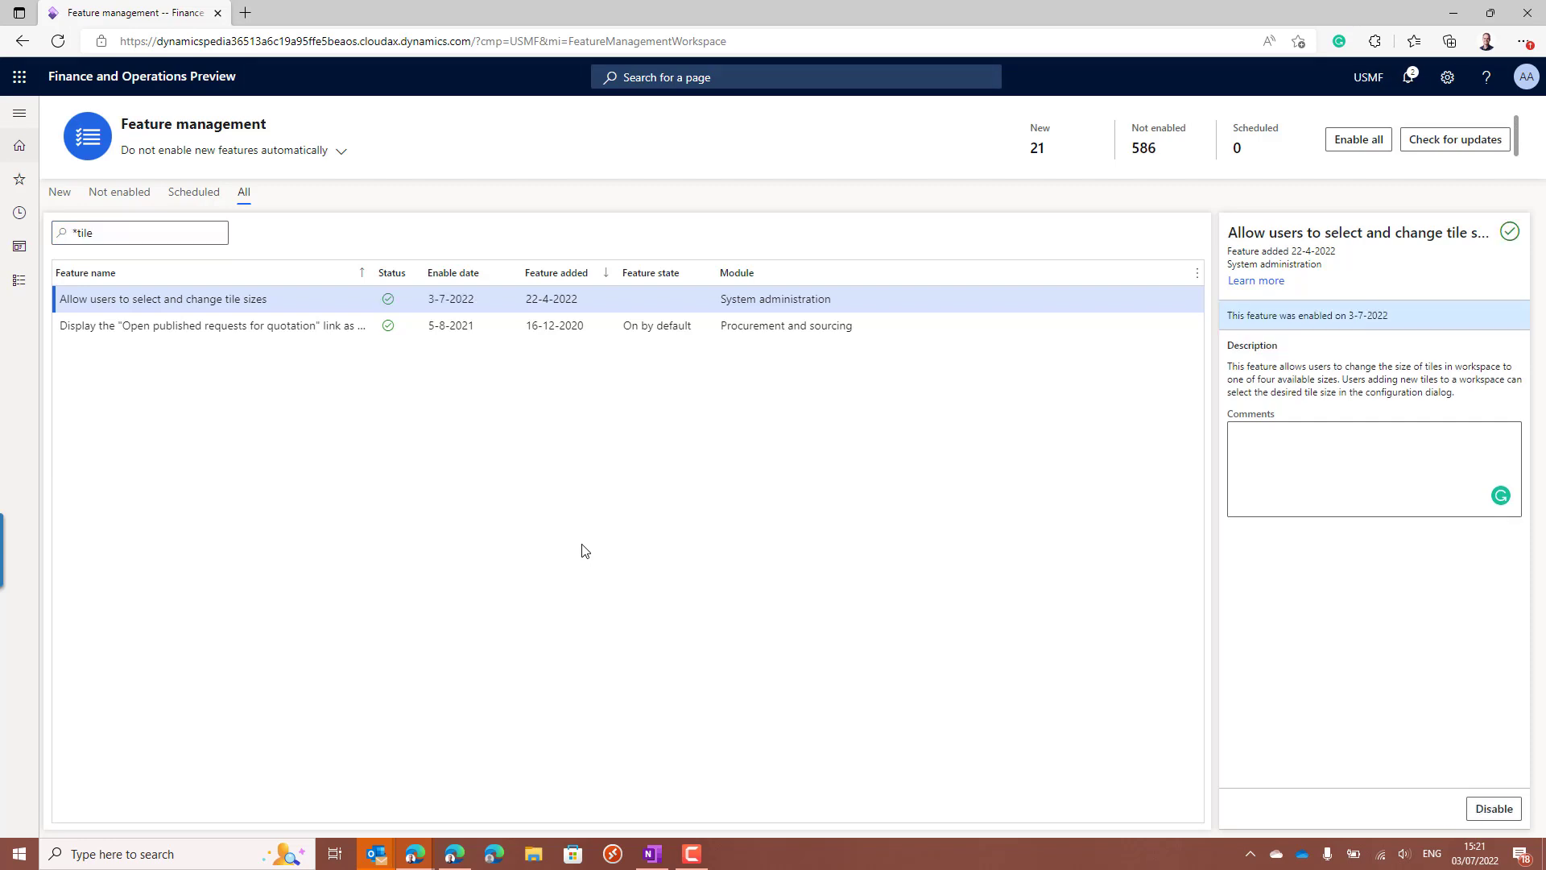
- Return to the home dashboard via the title and open the Bank management workspace
left_click(159, 95)
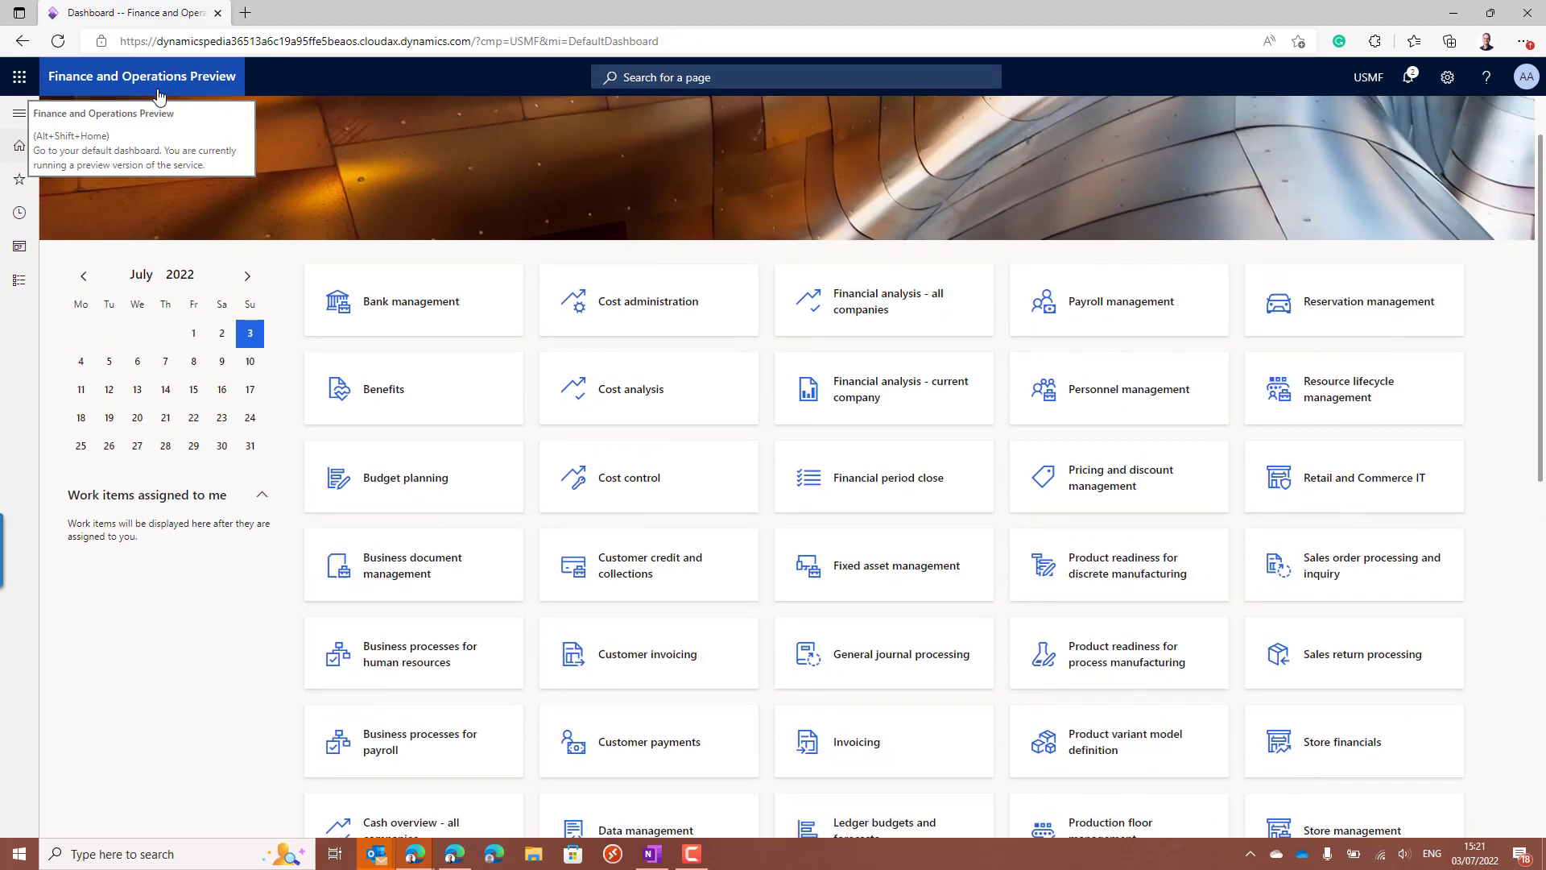
key("Tab")
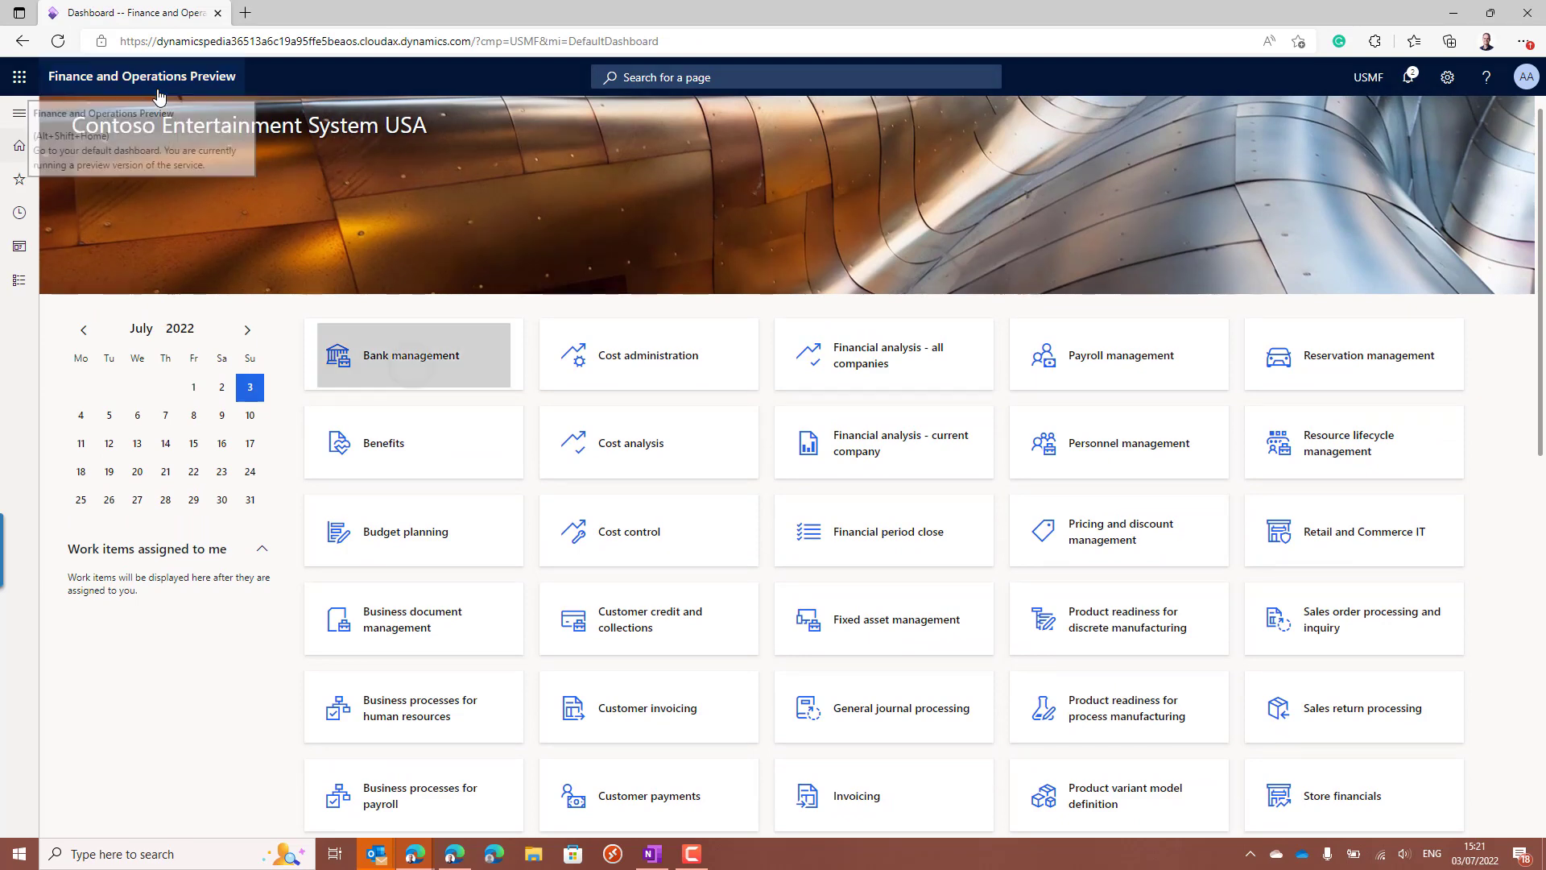
key("Return")
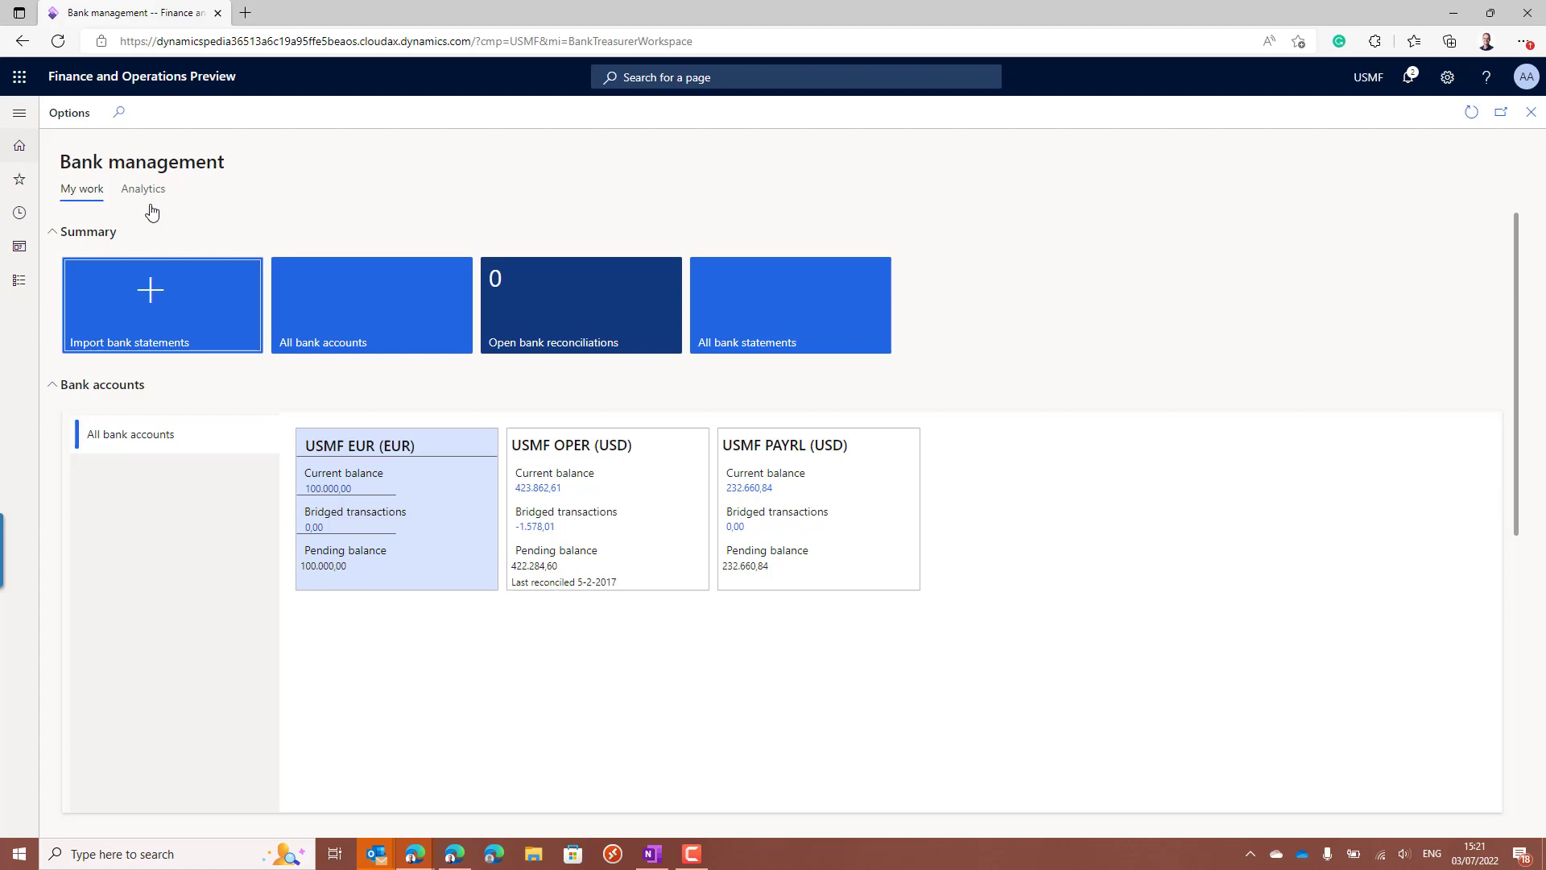
- Personalize the Import bank statements tile, trying 2 x 2 and 4 x 4 before settling on 1 x 2
right_click(203, 300)
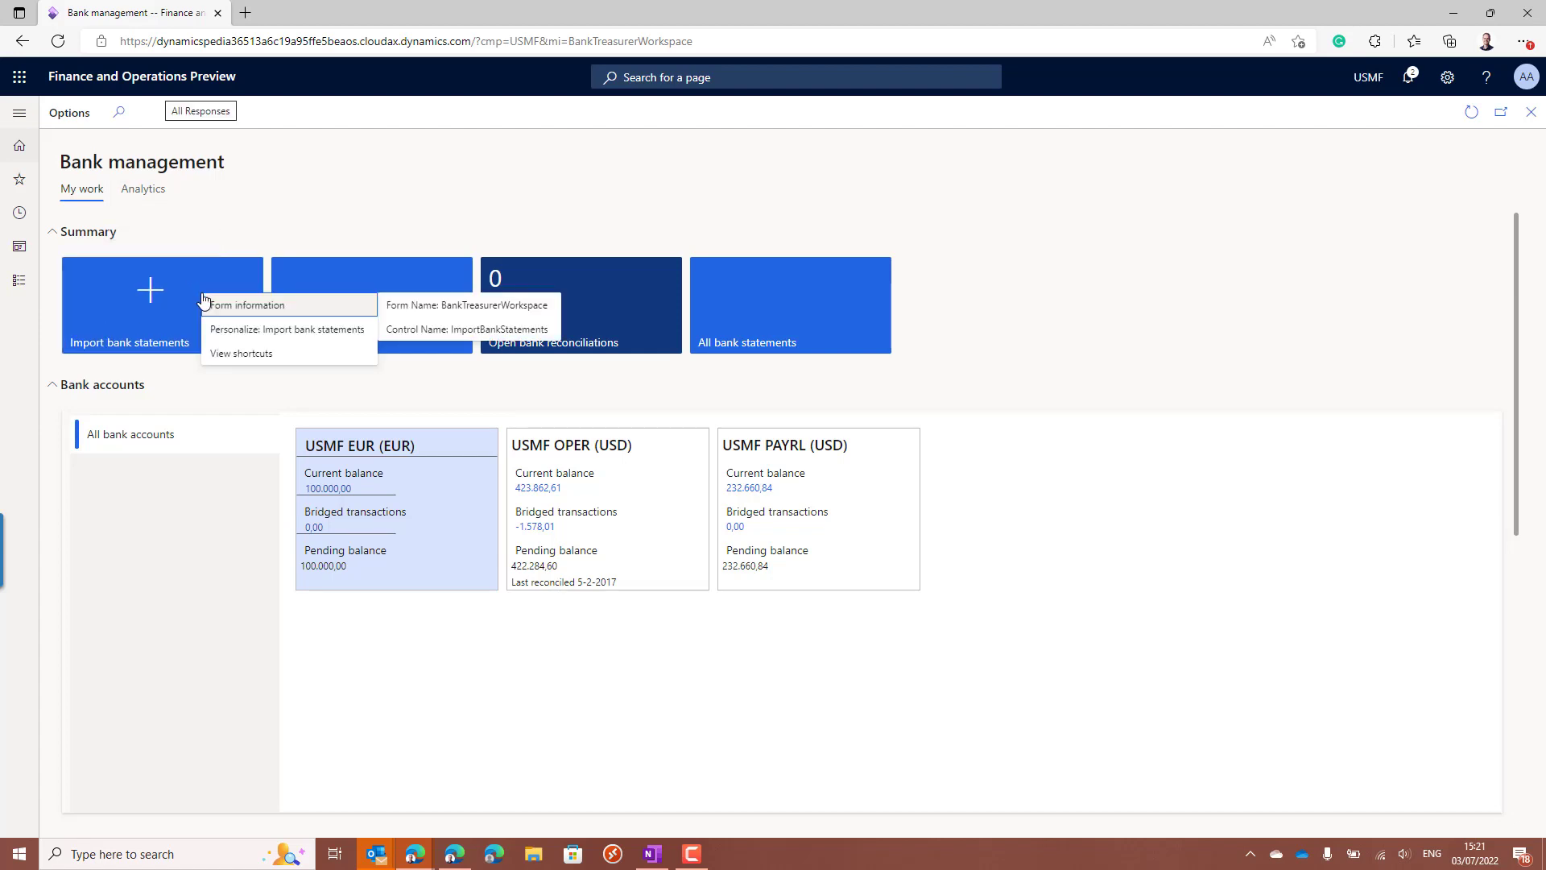
left_click(275, 334)
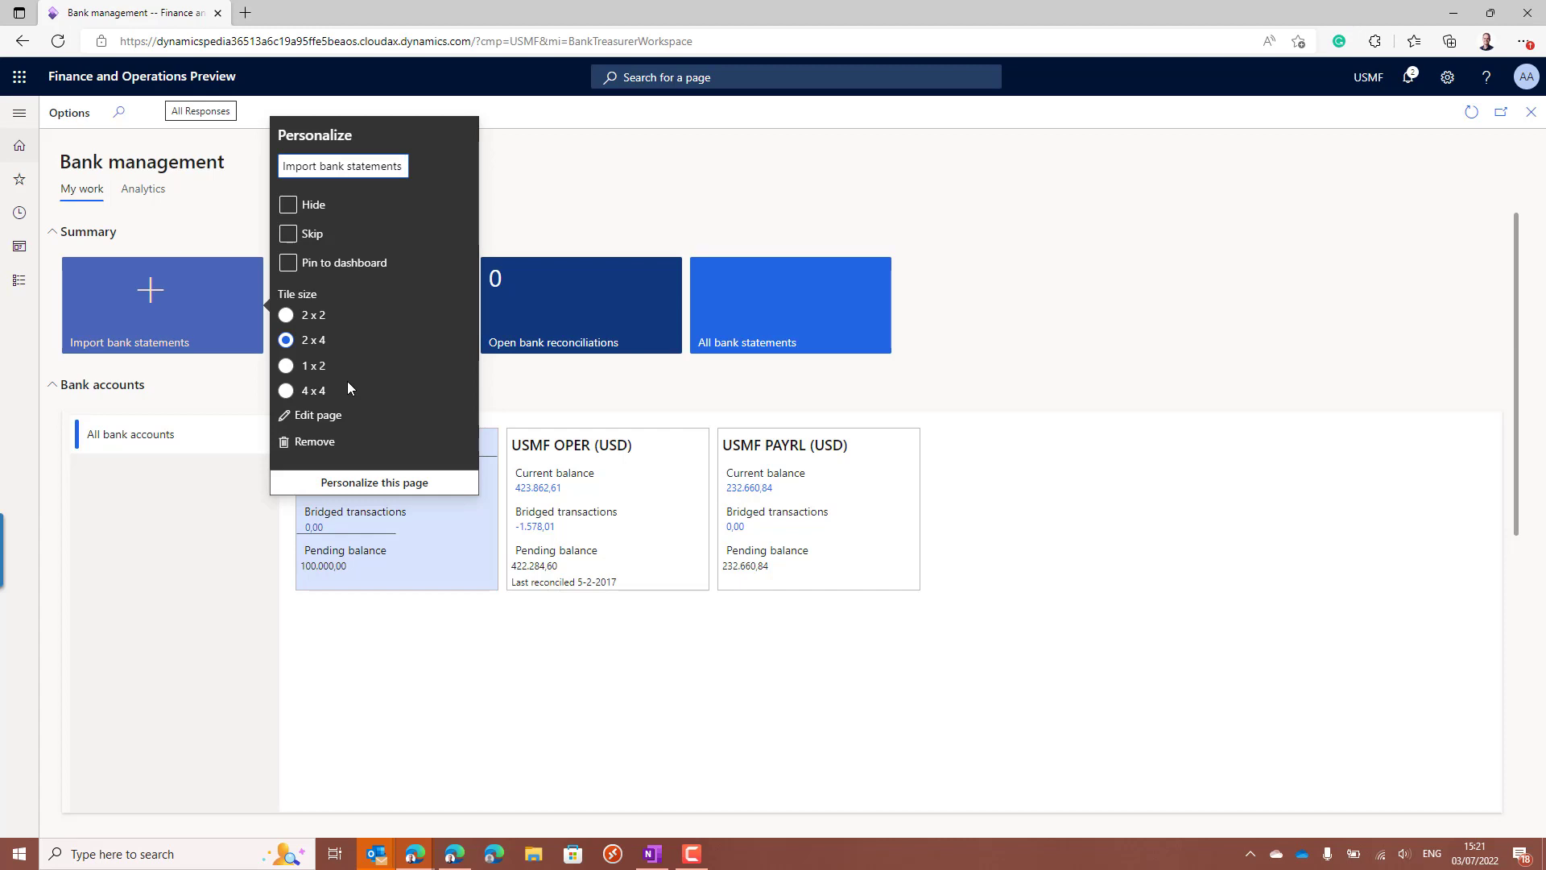
left_click(314, 317)
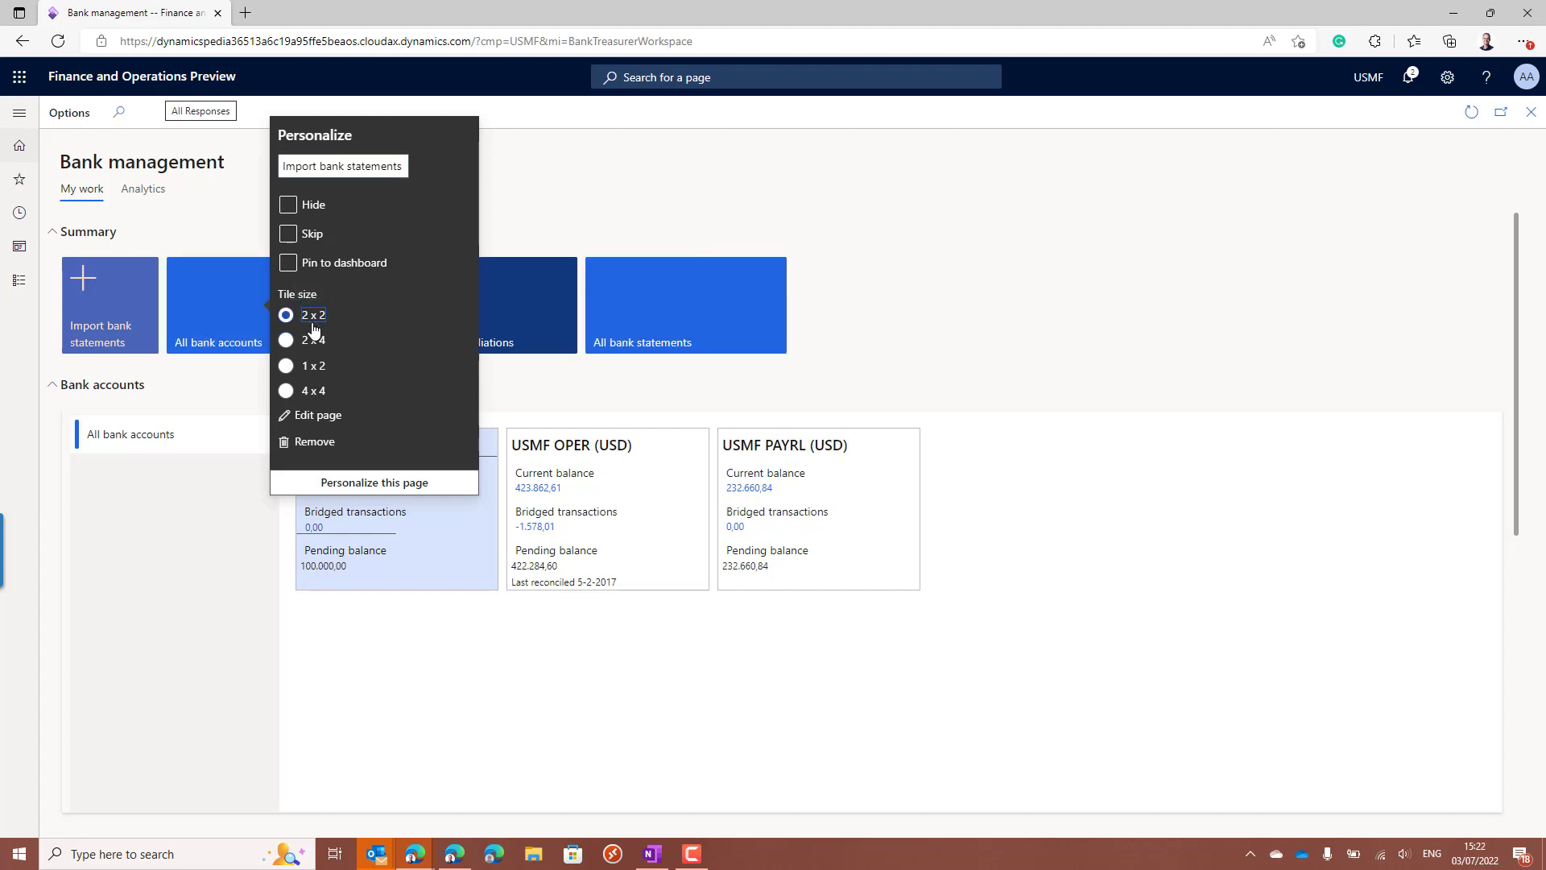
left_click(286, 391)
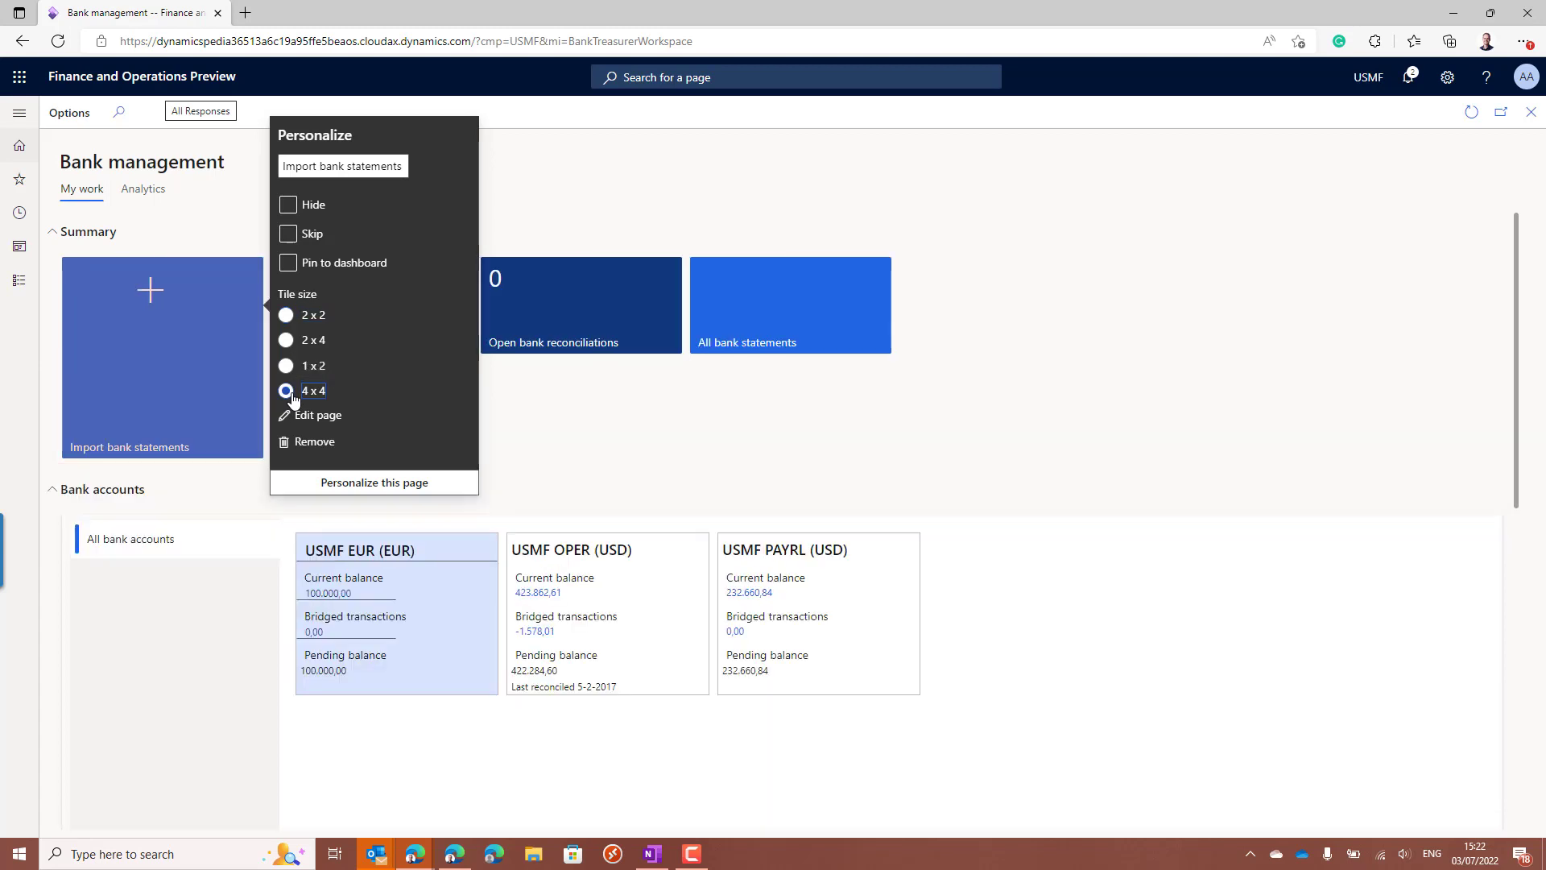
left_click(287, 367)
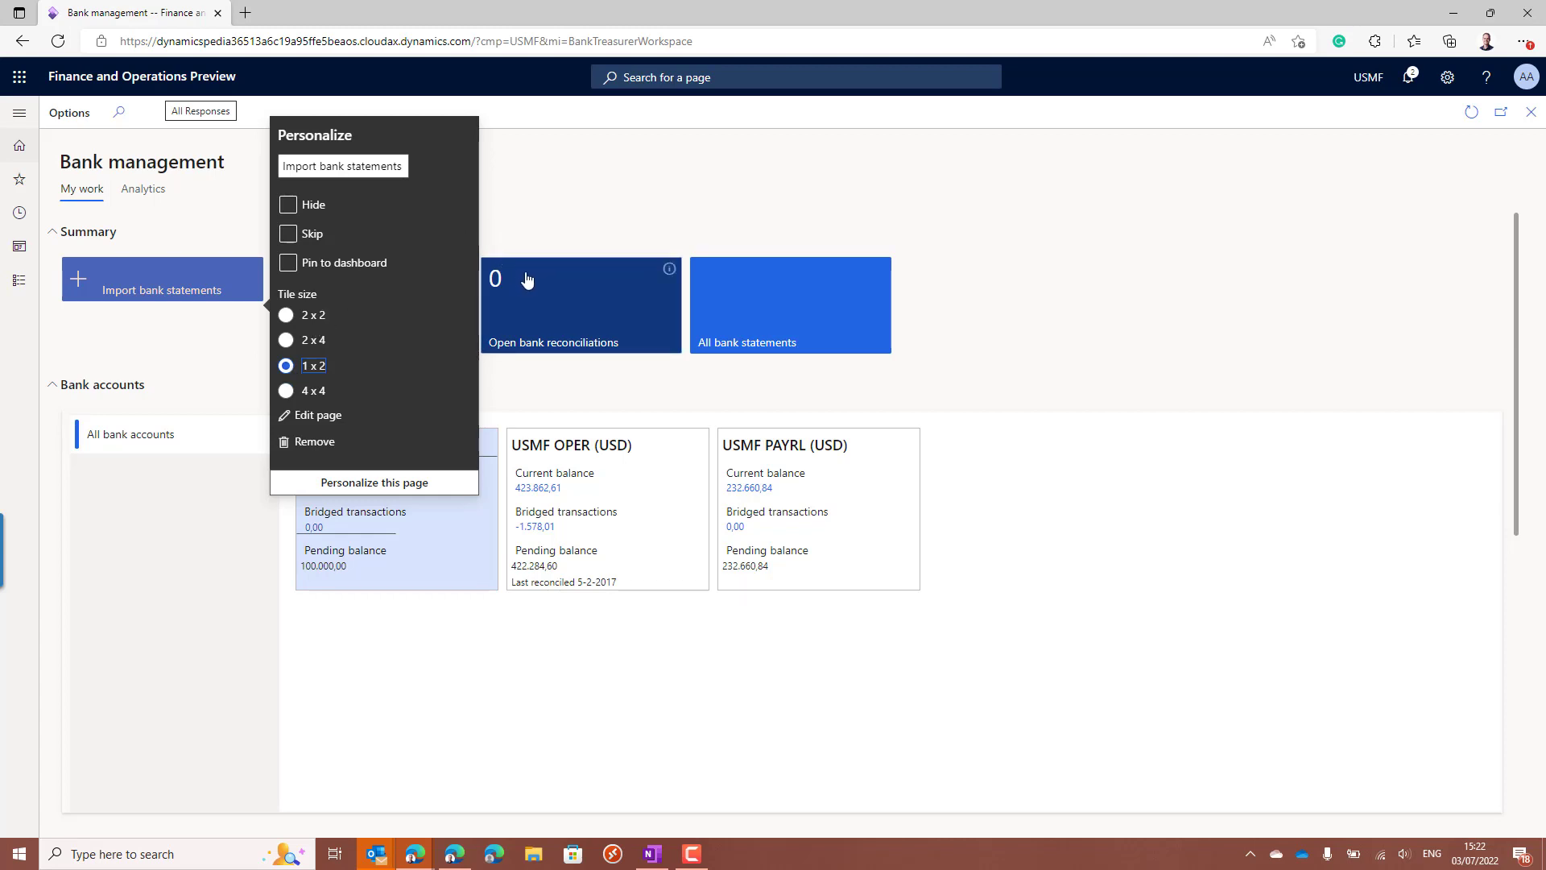
left_click(754, 296)
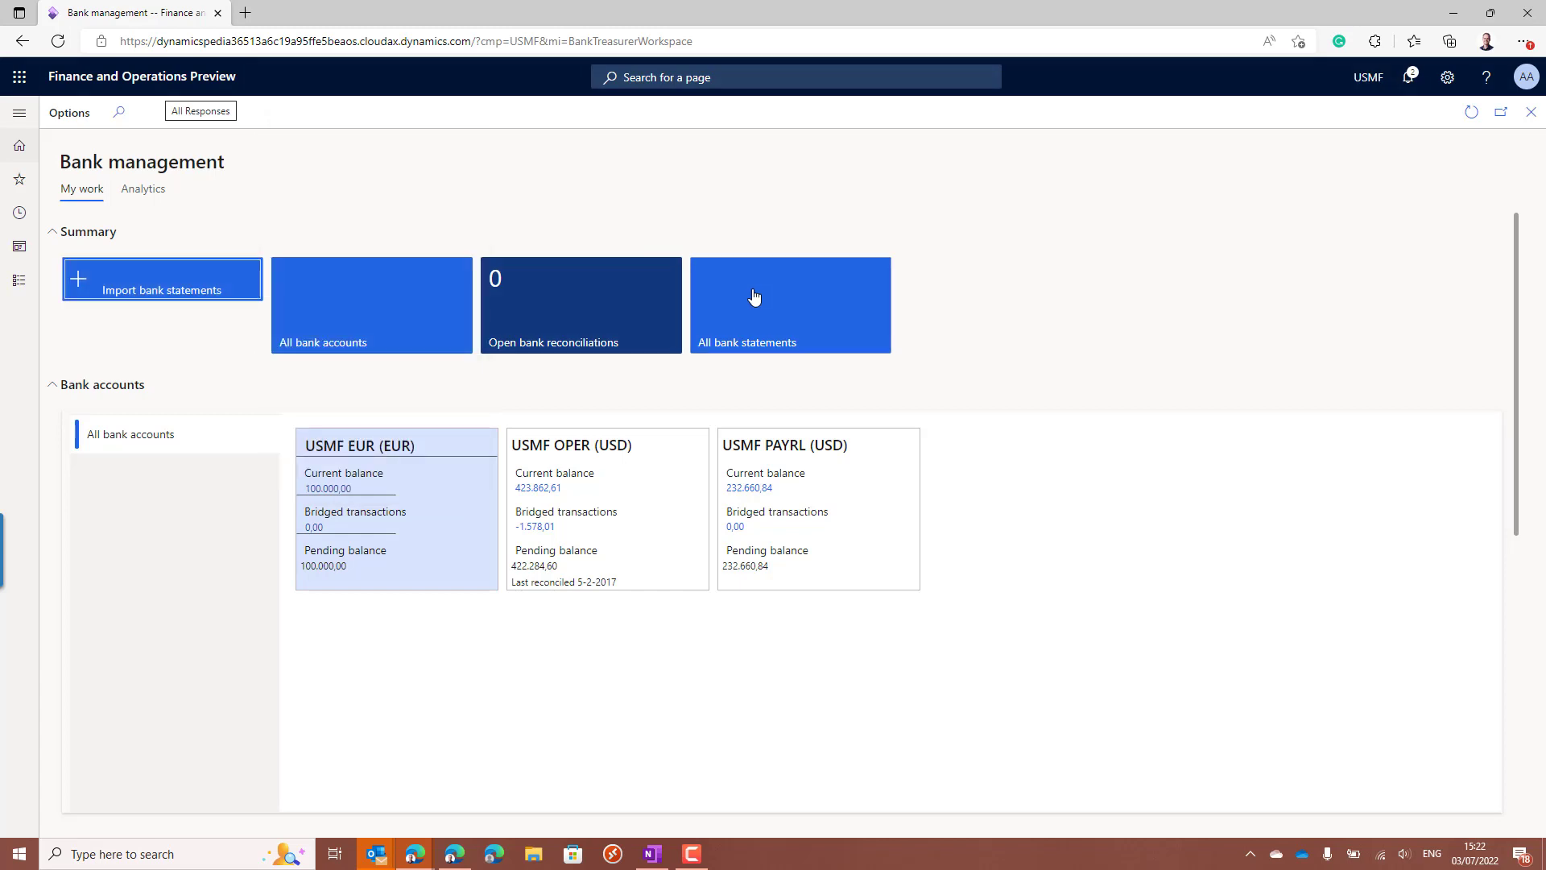
- Personalize the All bank statements, Open bank reconciliations and All bank accounts tiles, each to 1 x 2
right_click(772, 298)
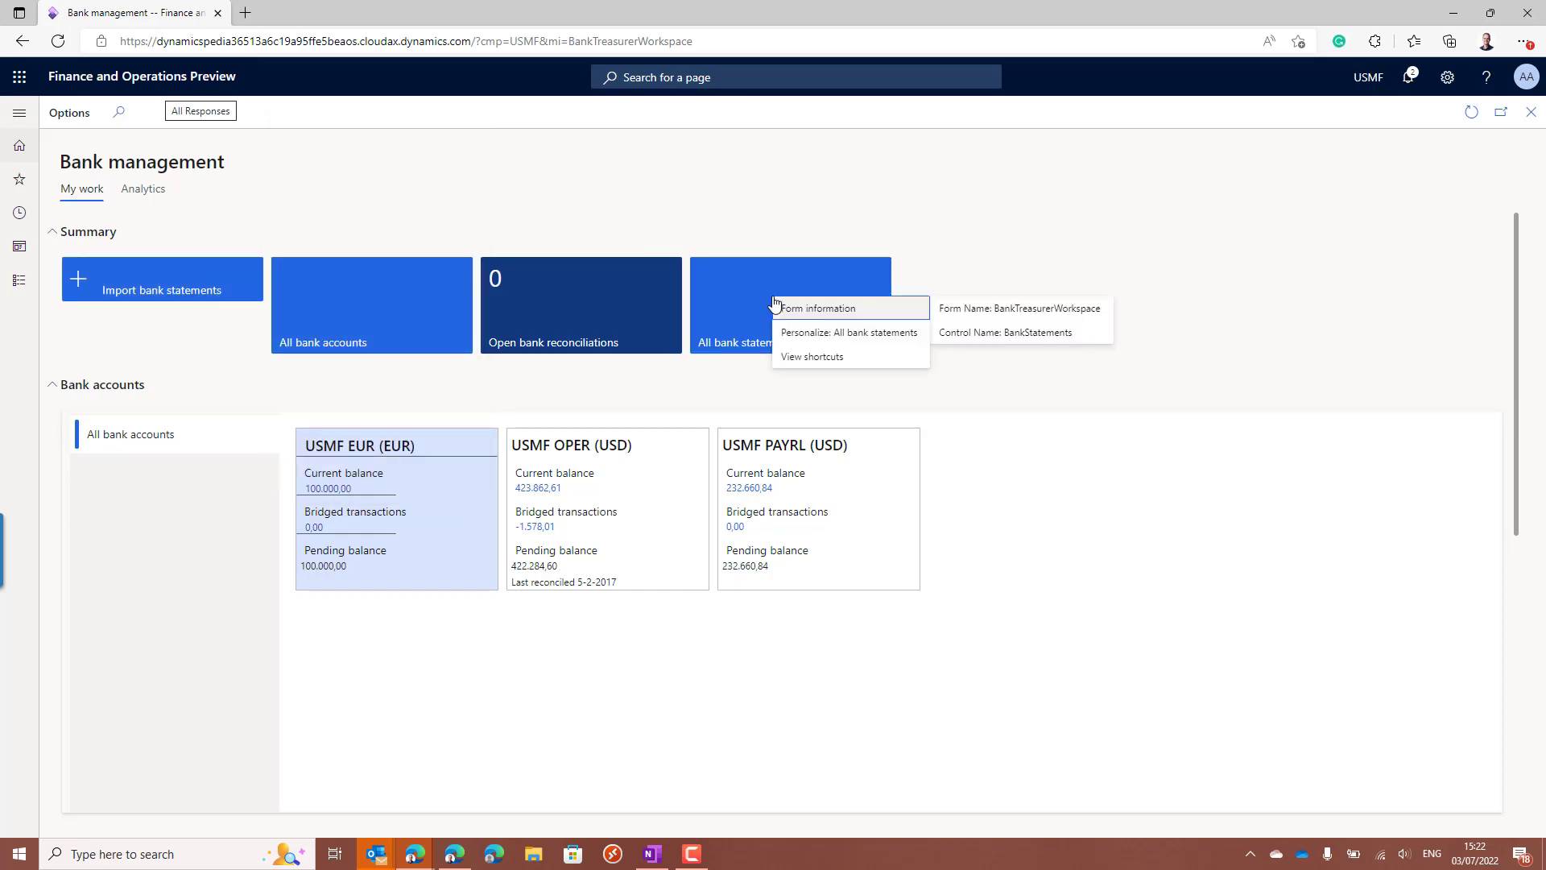
left_click(904, 332)
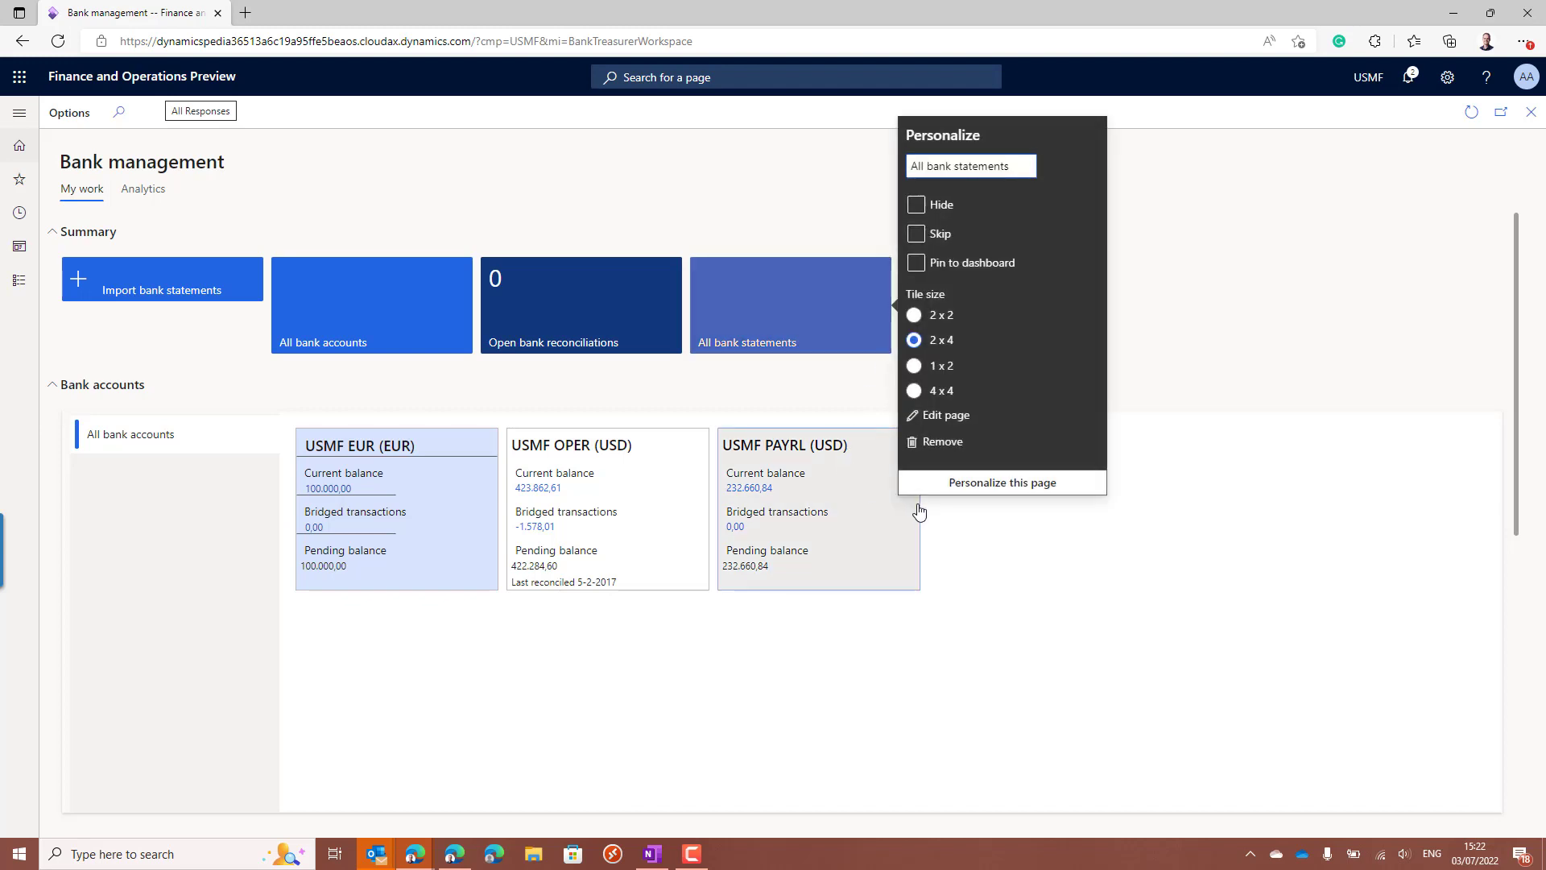
left_click(938, 367)
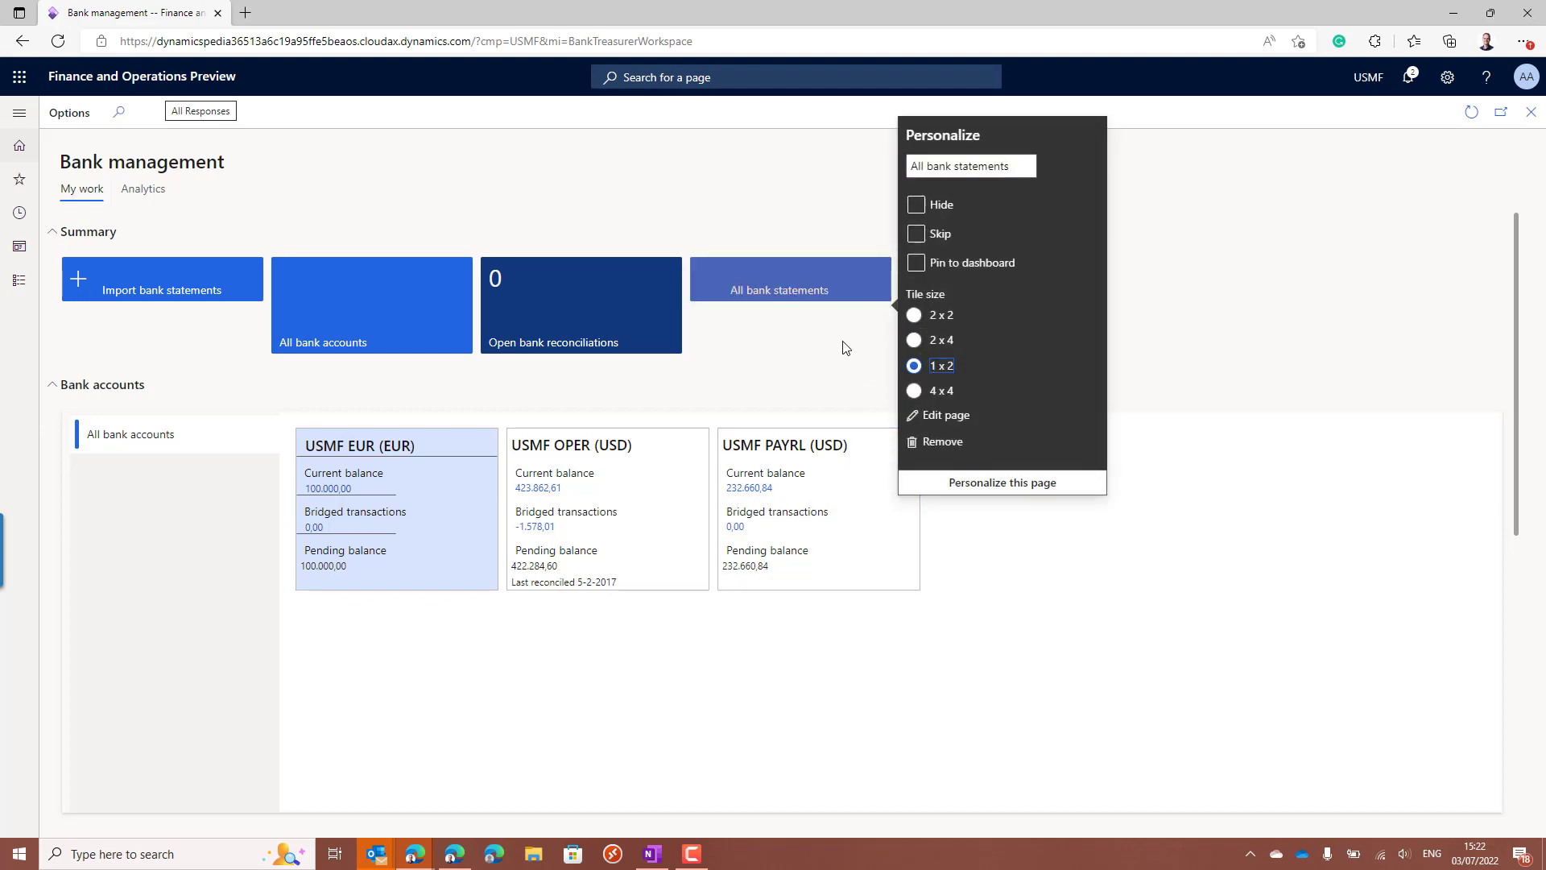
left_click(612, 306)
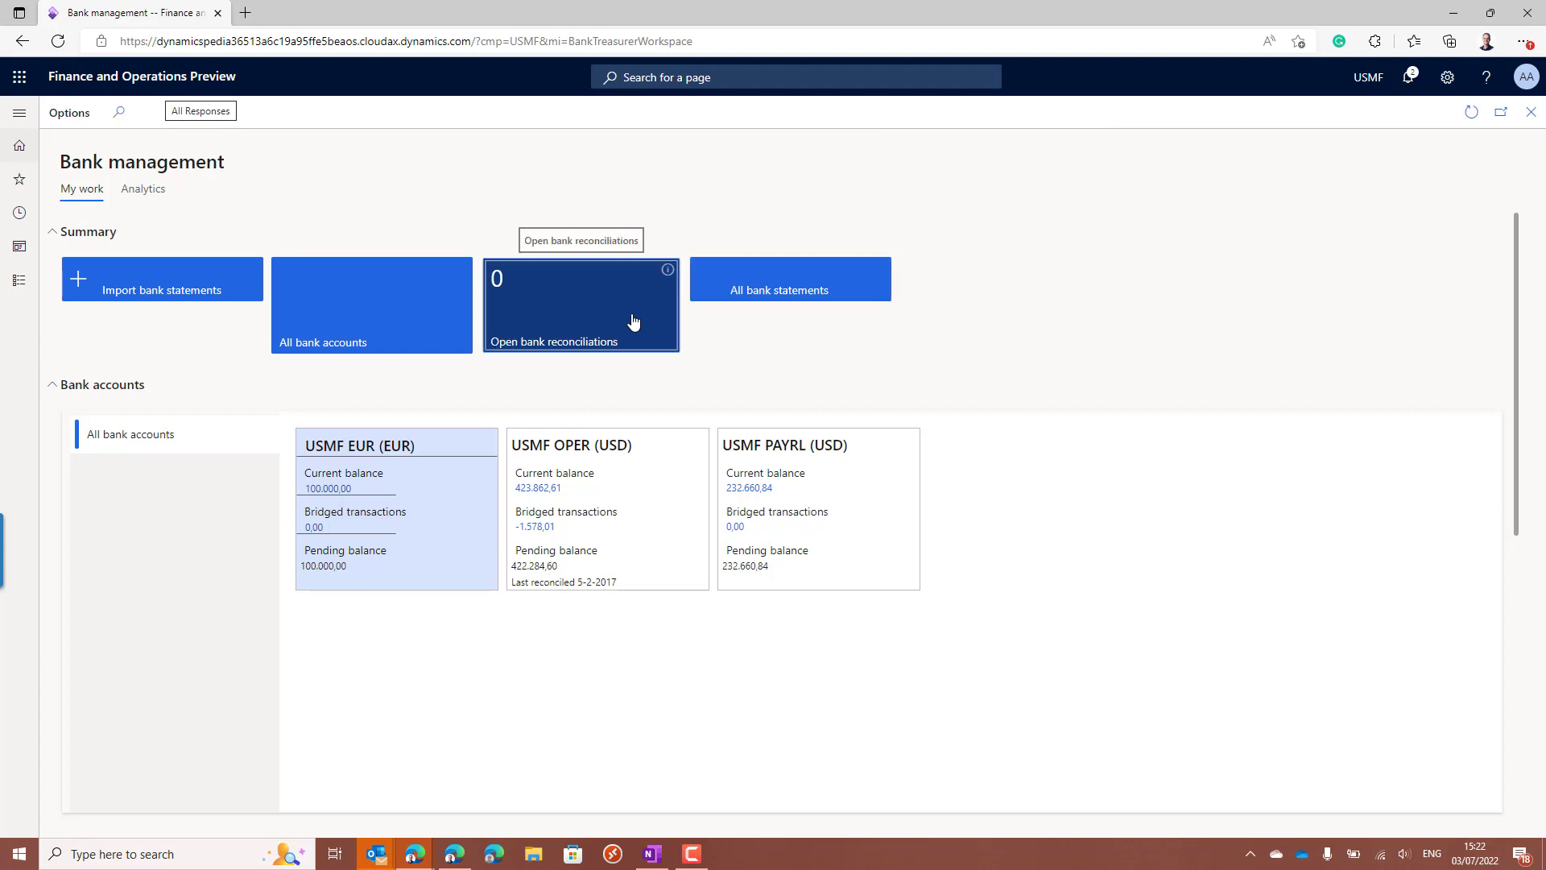
right_click(633, 316)
left_click(708, 353)
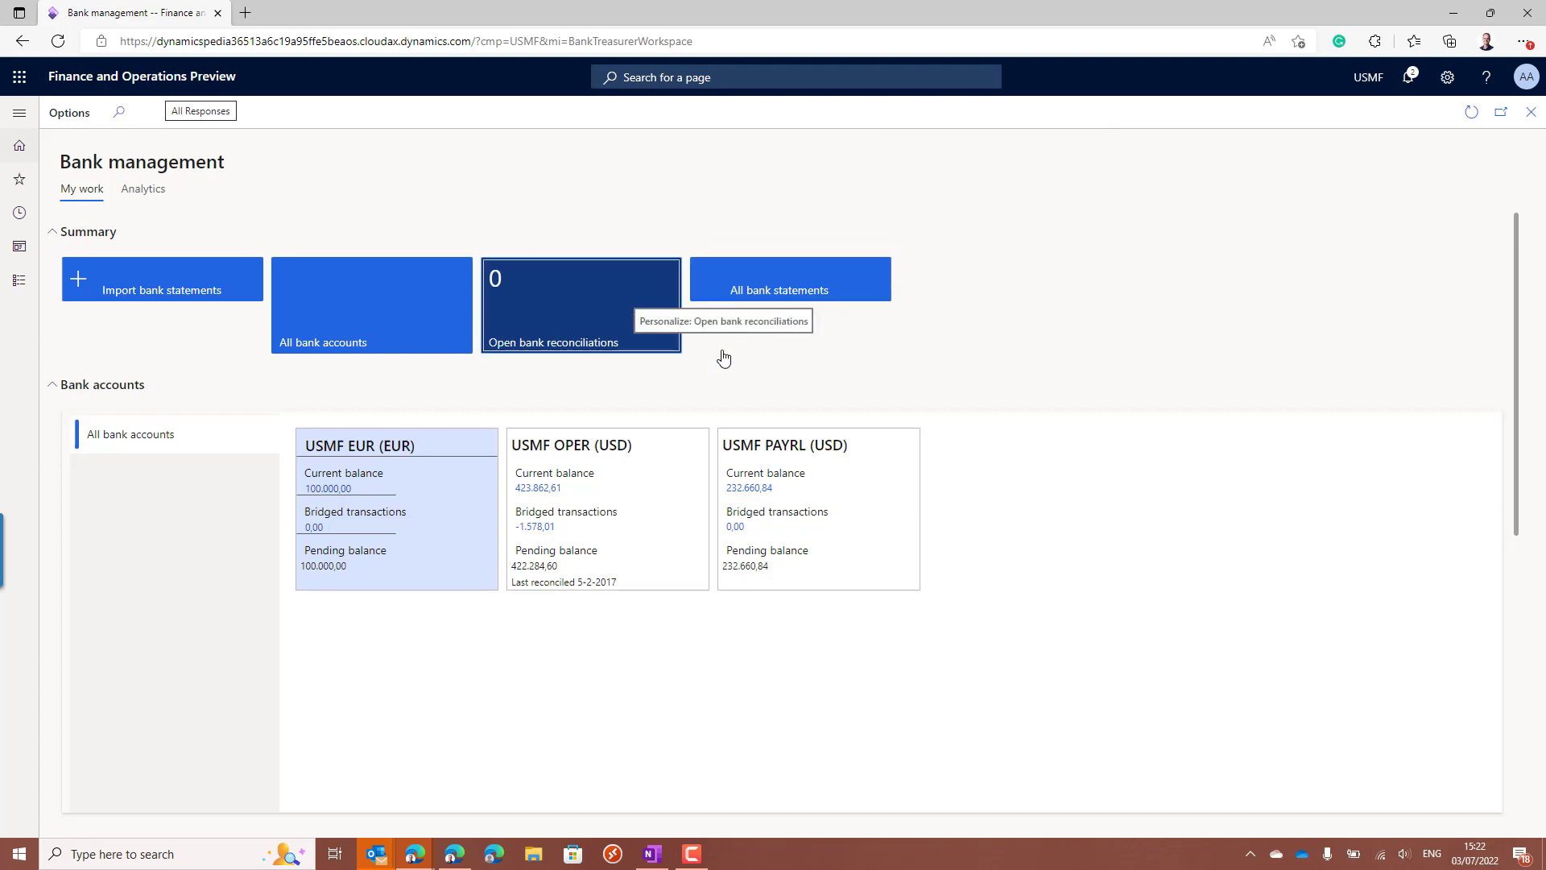
left_click(704, 365)
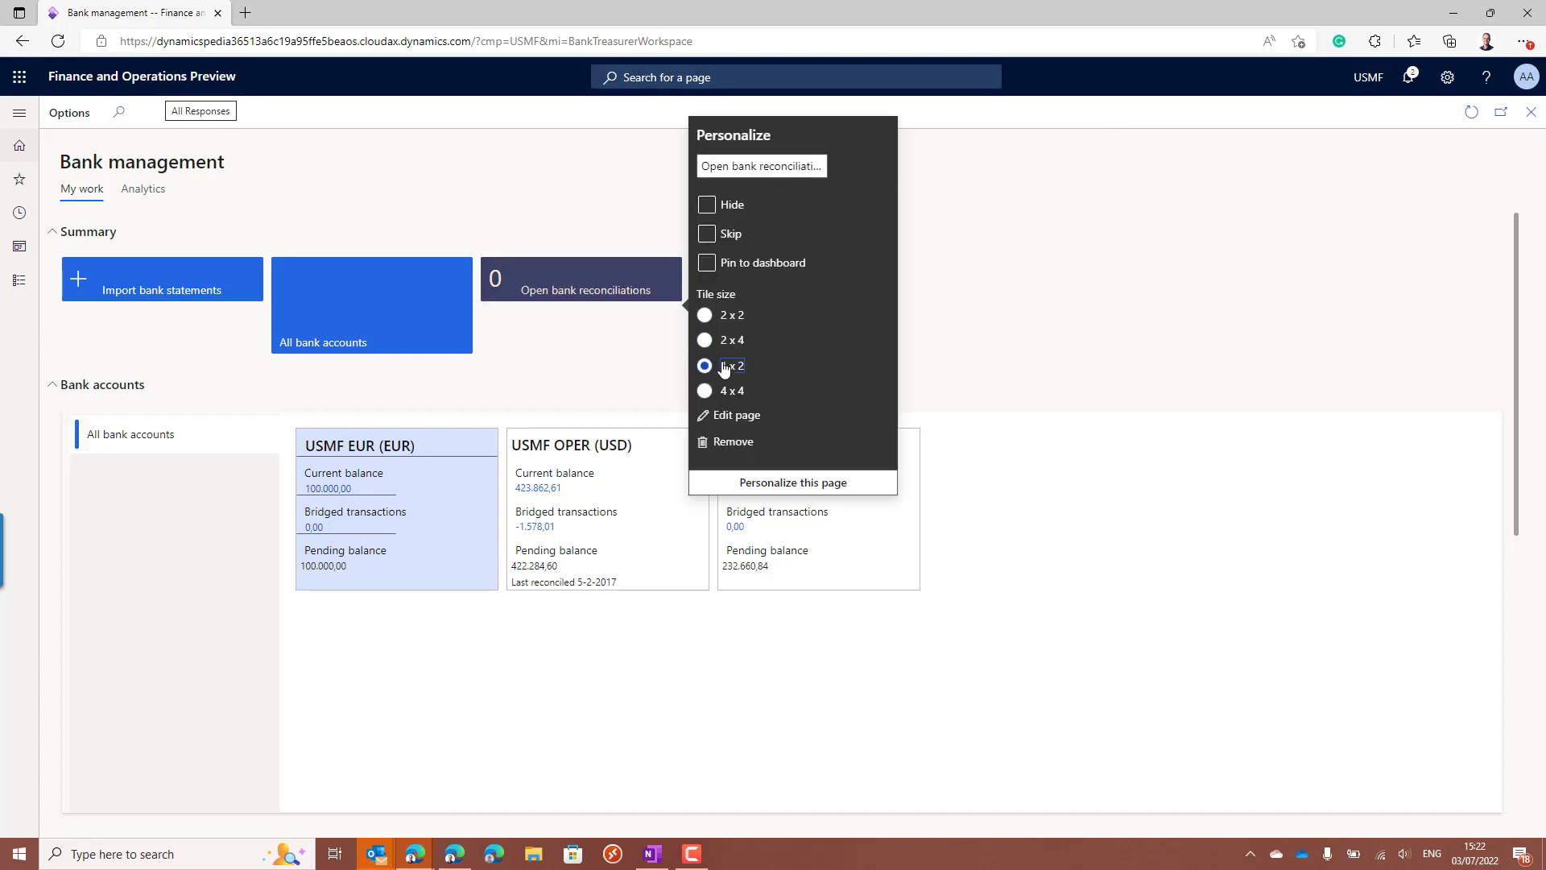
left_click(370, 315)
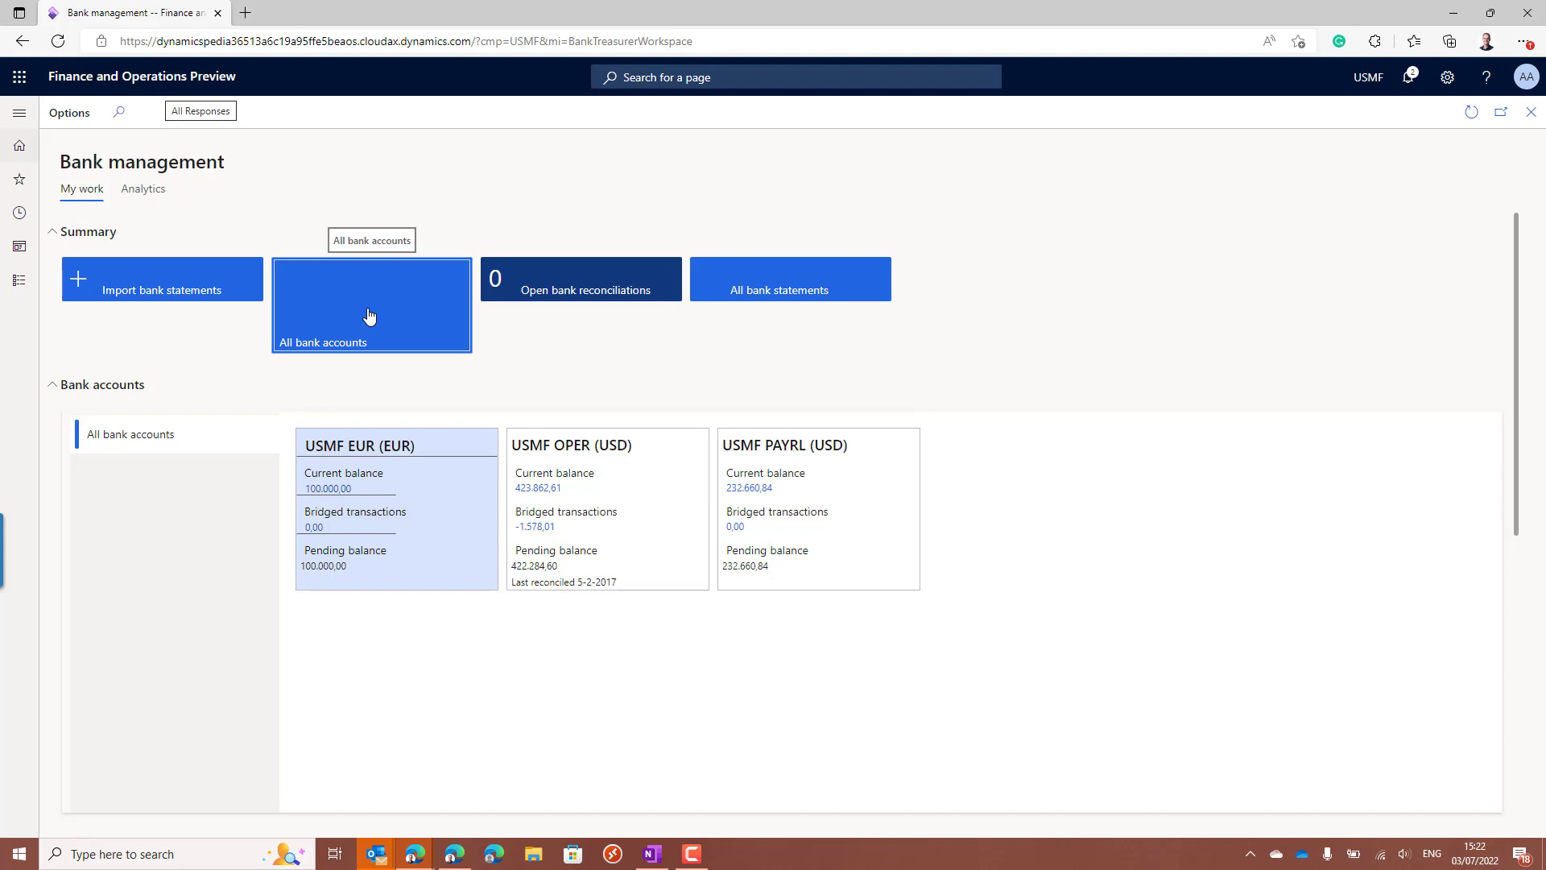
right_click(370, 315)
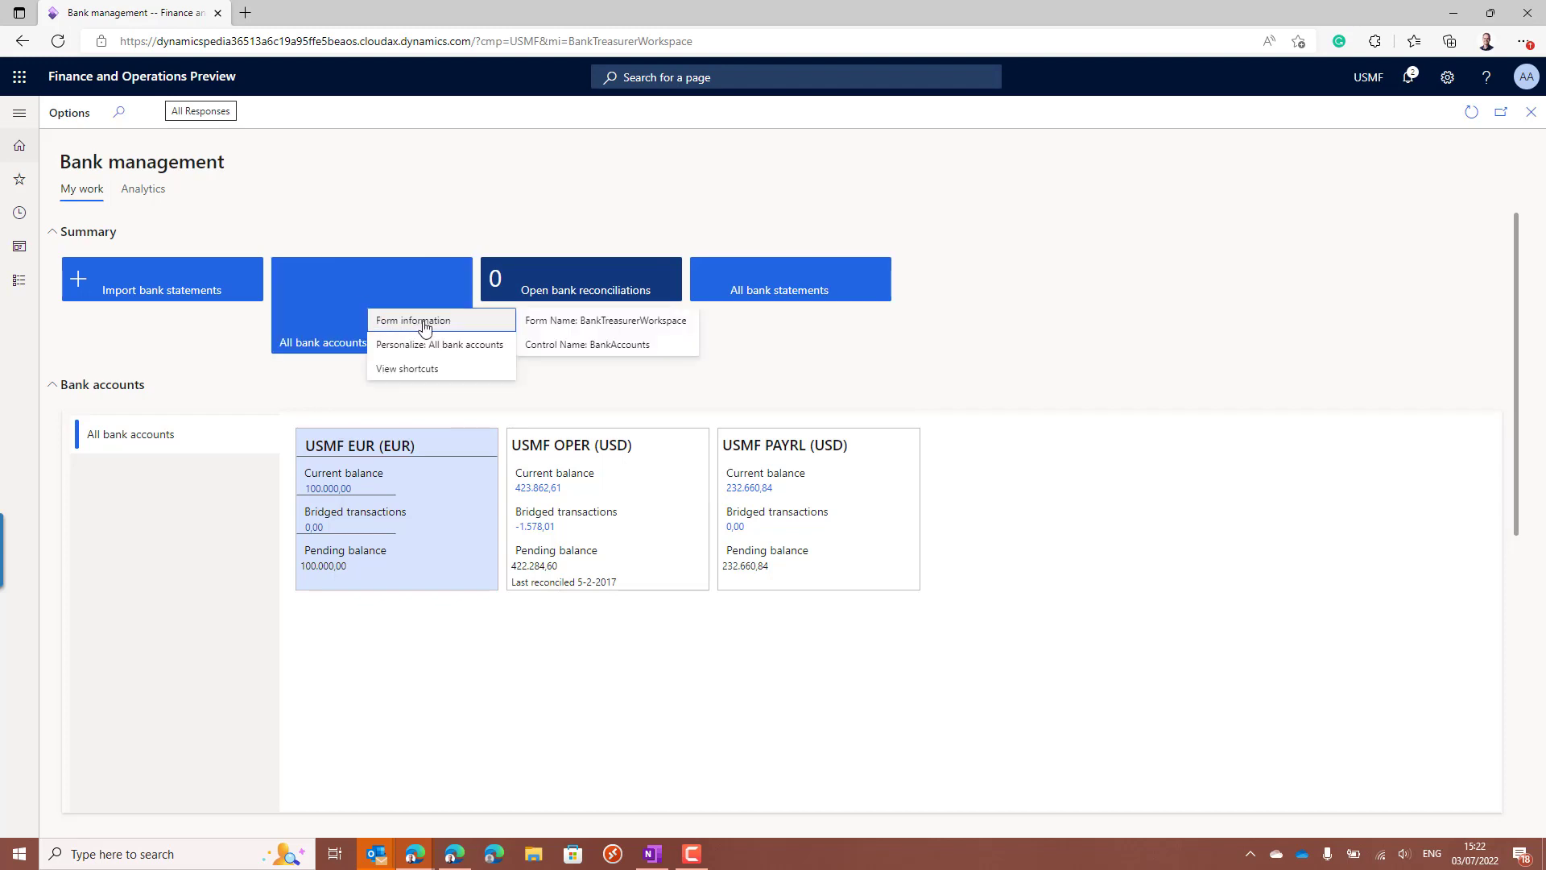
left_click(445, 346)
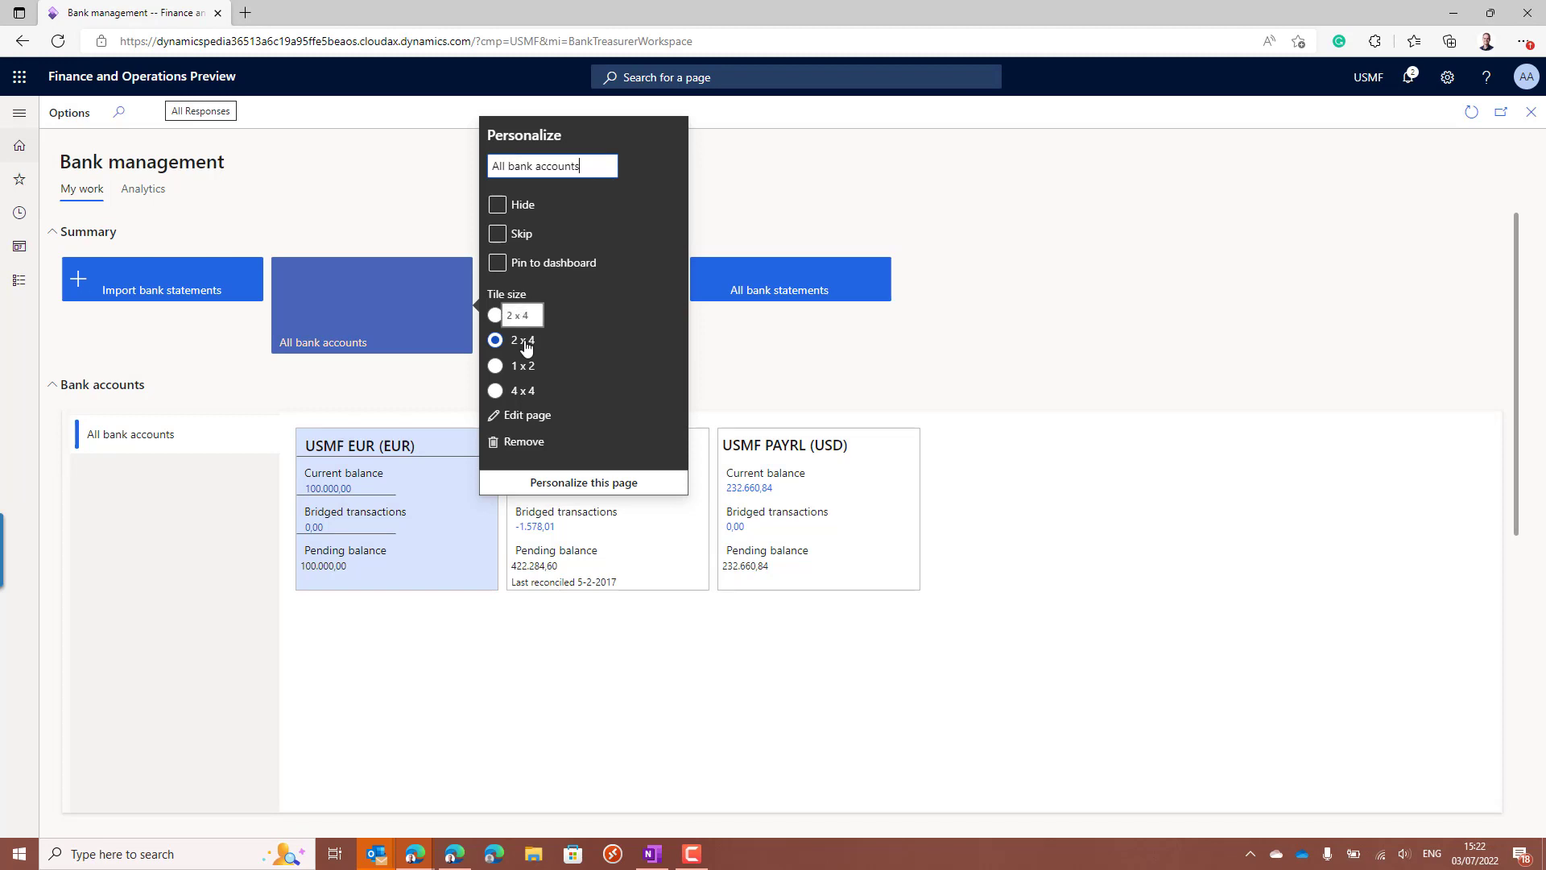
left_click(523, 366)
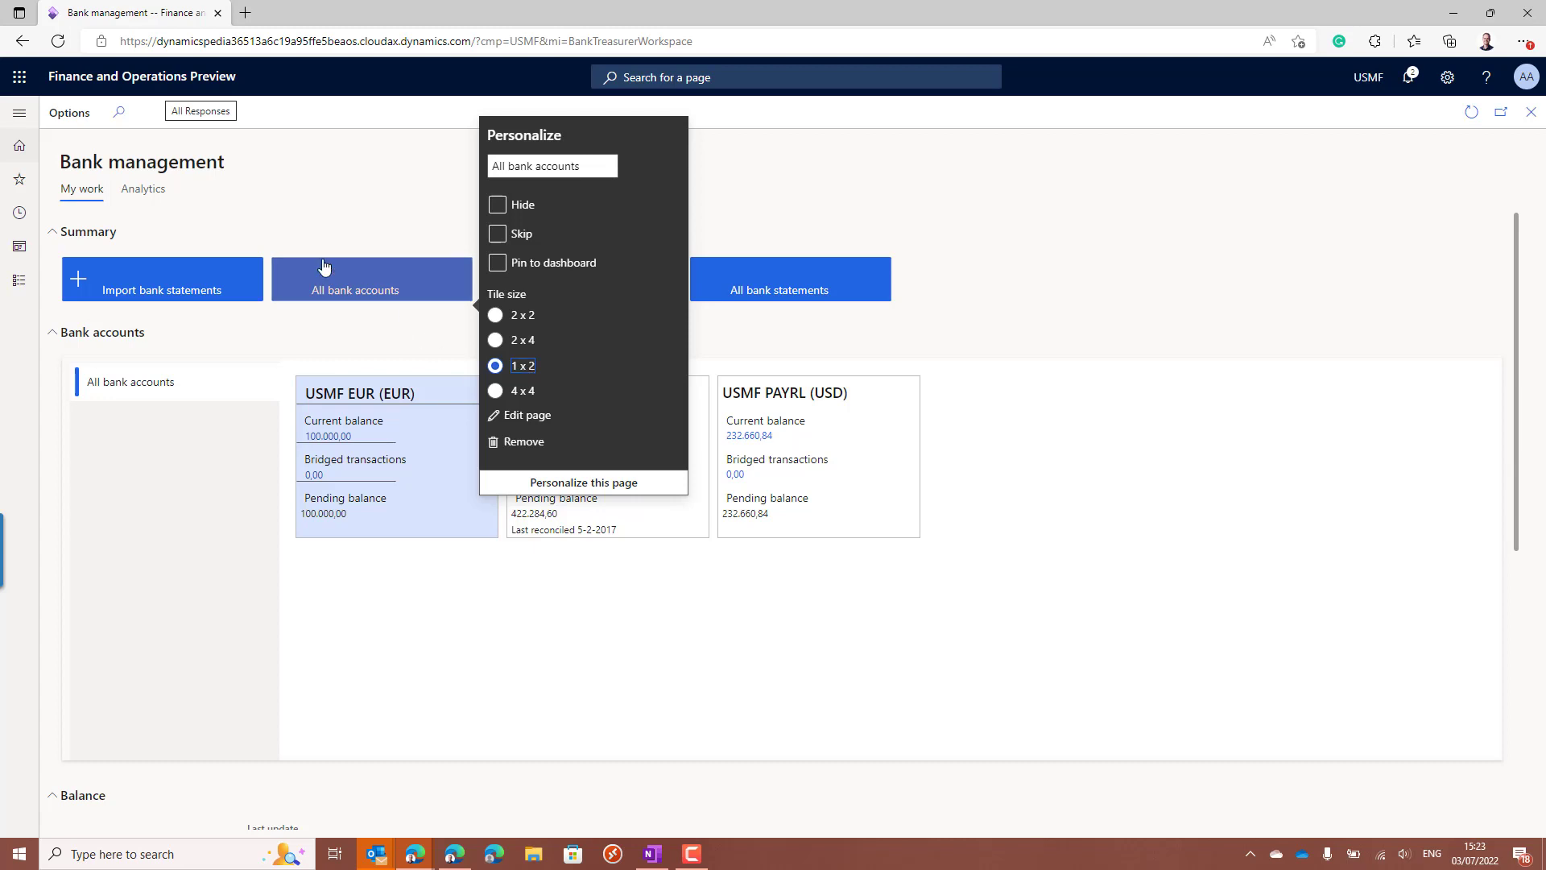
left_click(94, 82)
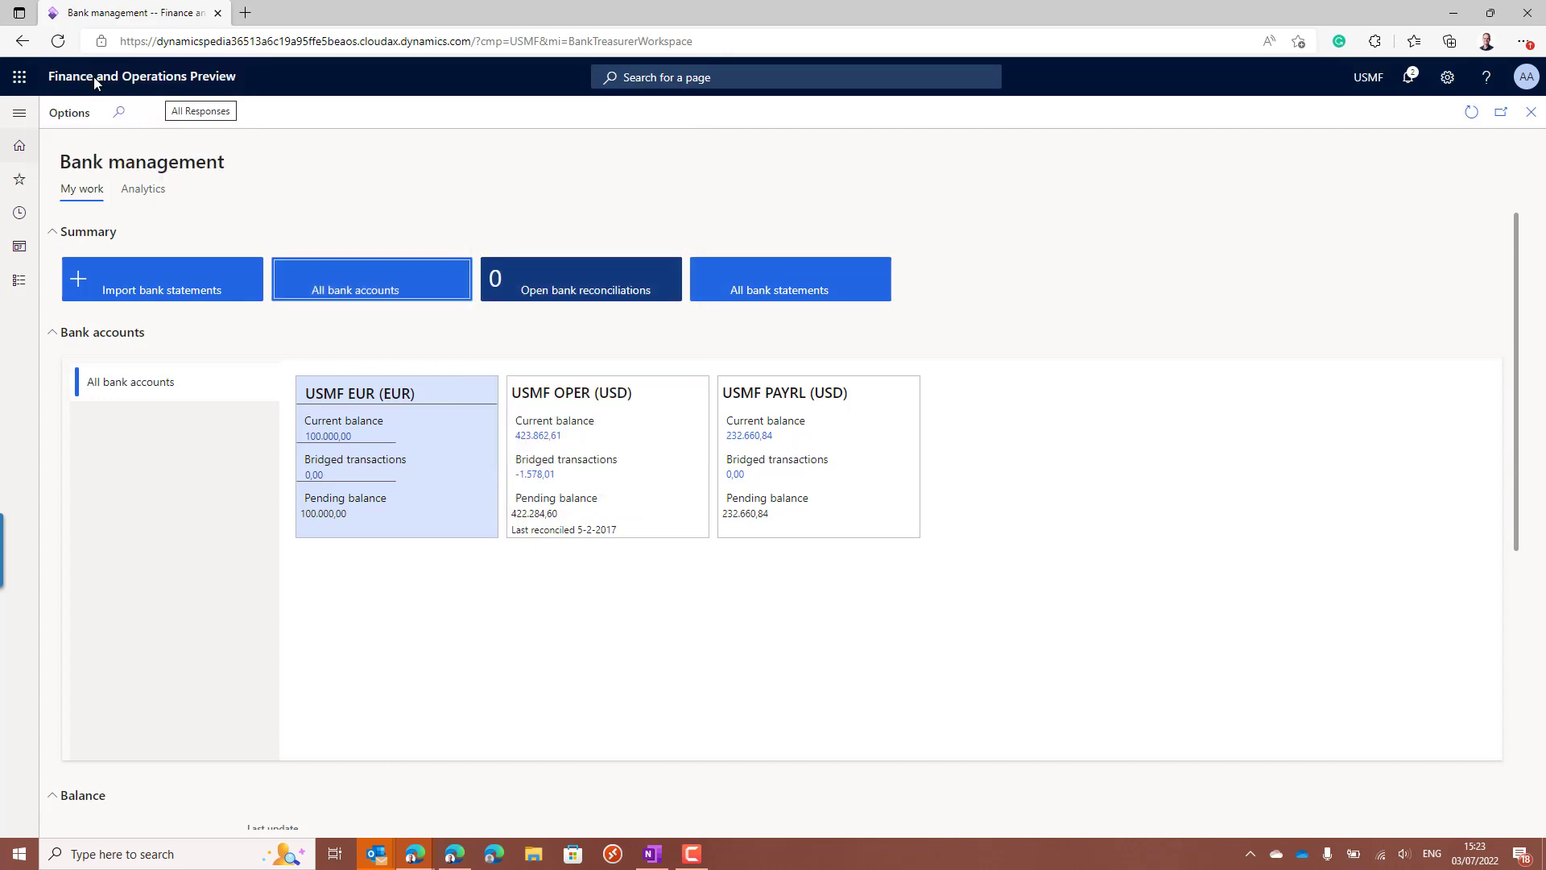
- From the dashboard, go through Modules > Cash and bank management to the Bank groups page
left_click(84, 87)
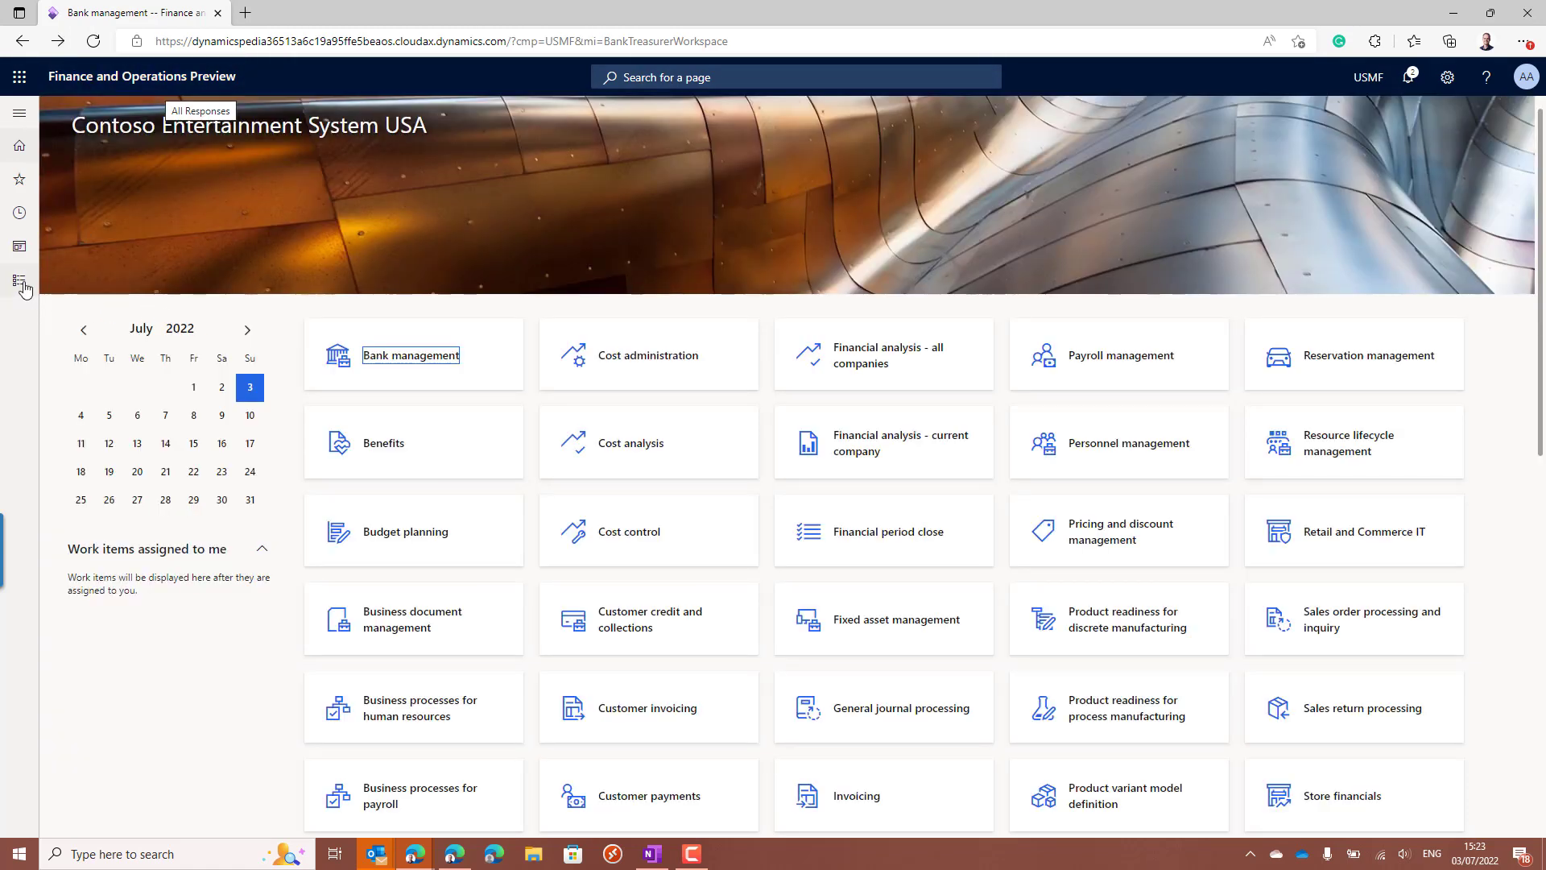
left_click(21, 286)
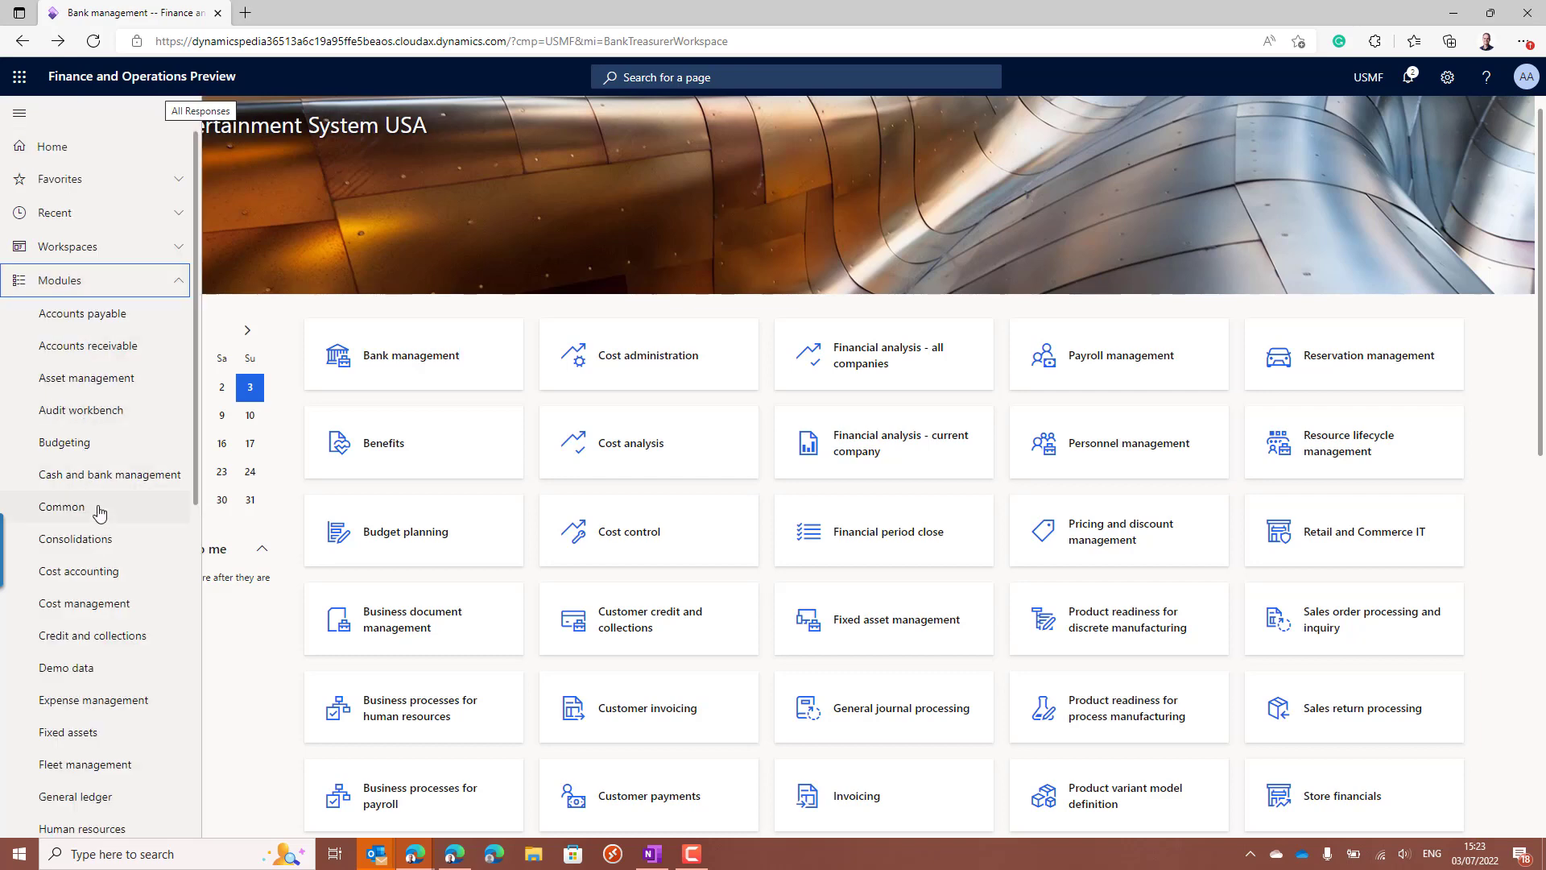
left_click(130, 478)
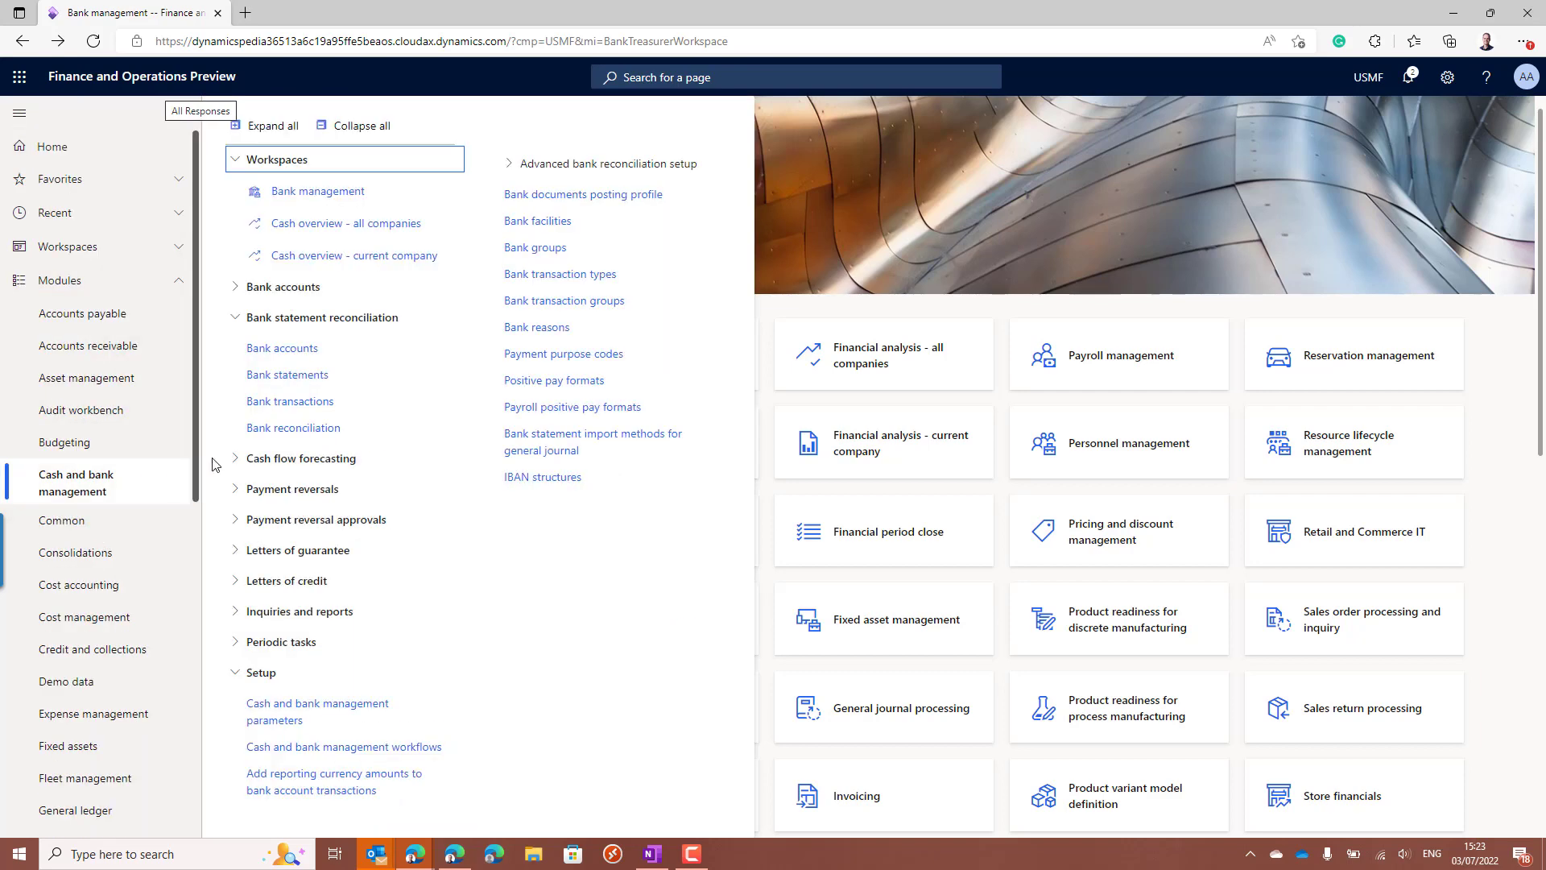
left_click(544, 254)
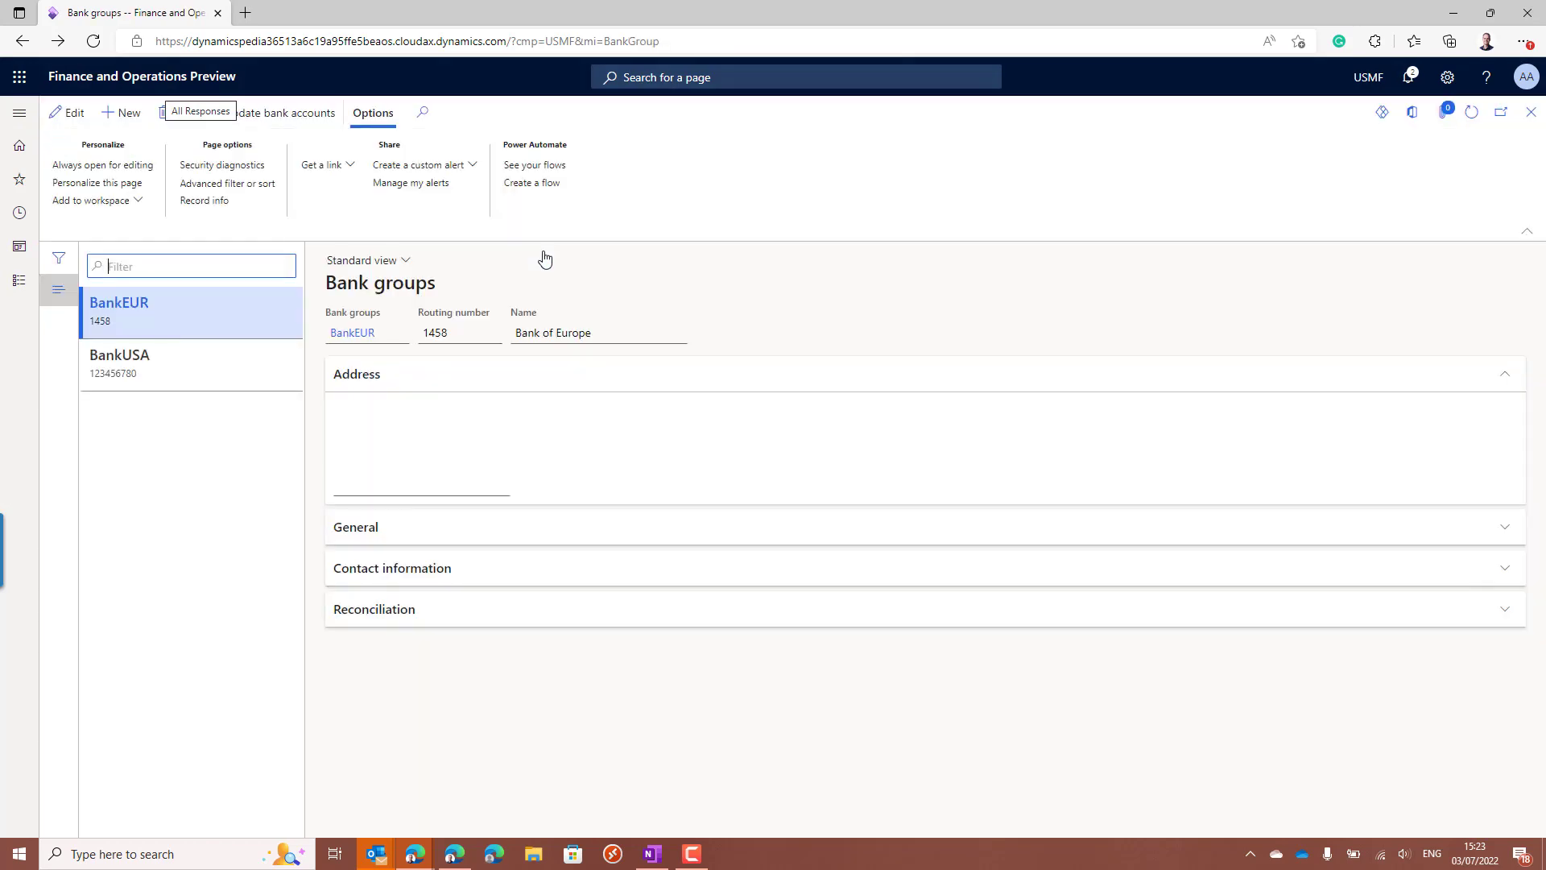
- Choose Bank management as the Add to workspace target for Bank groups, keeping Tile presentation
left_click(90, 206)
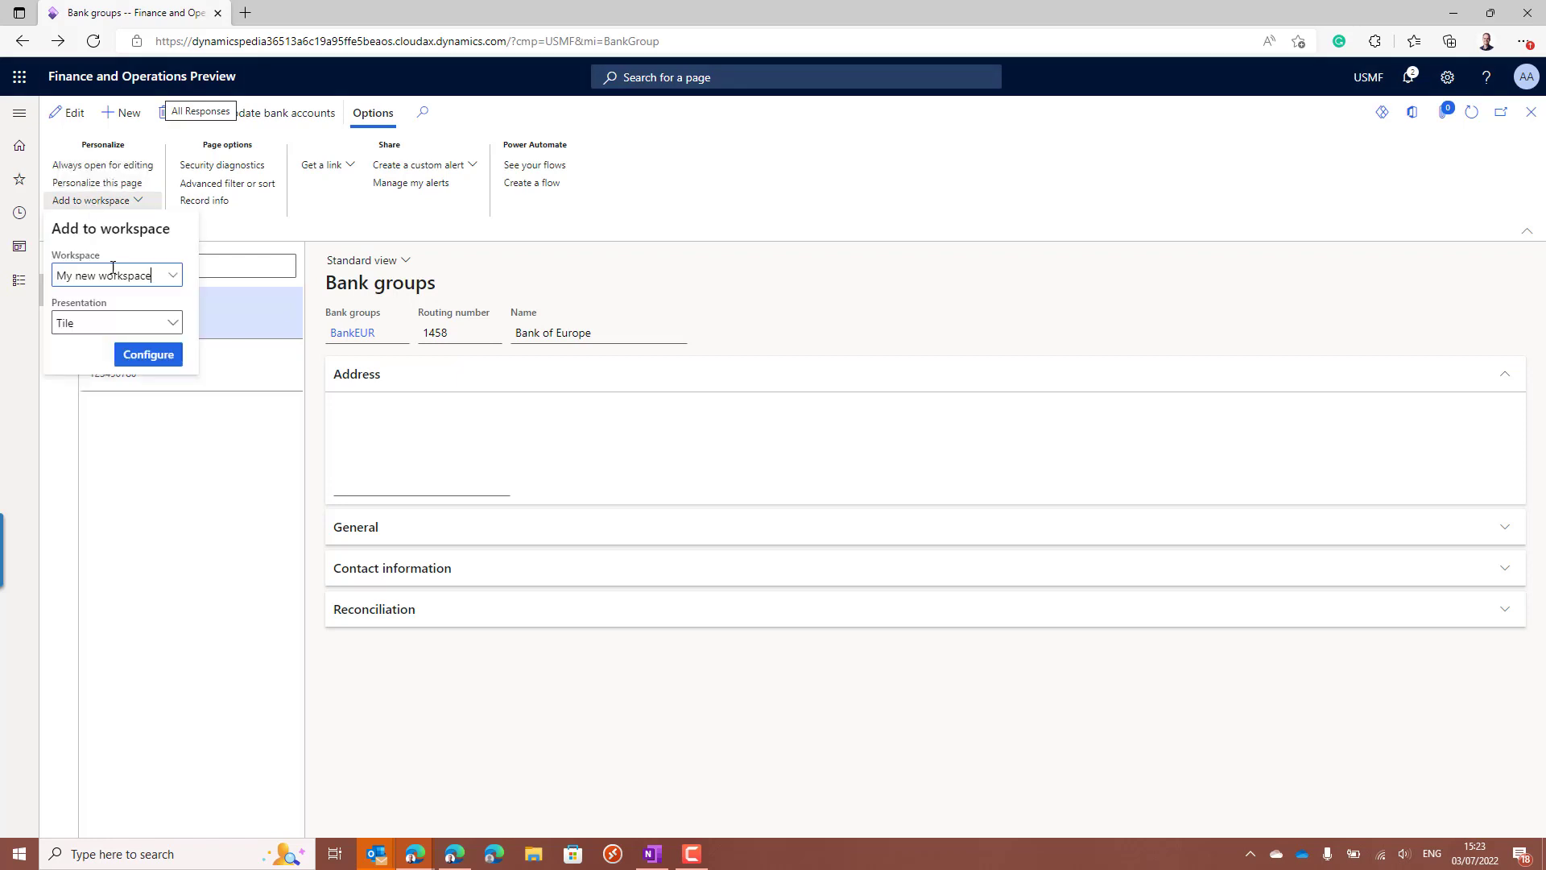
left_click(169, 276)
left_click(183, 333)
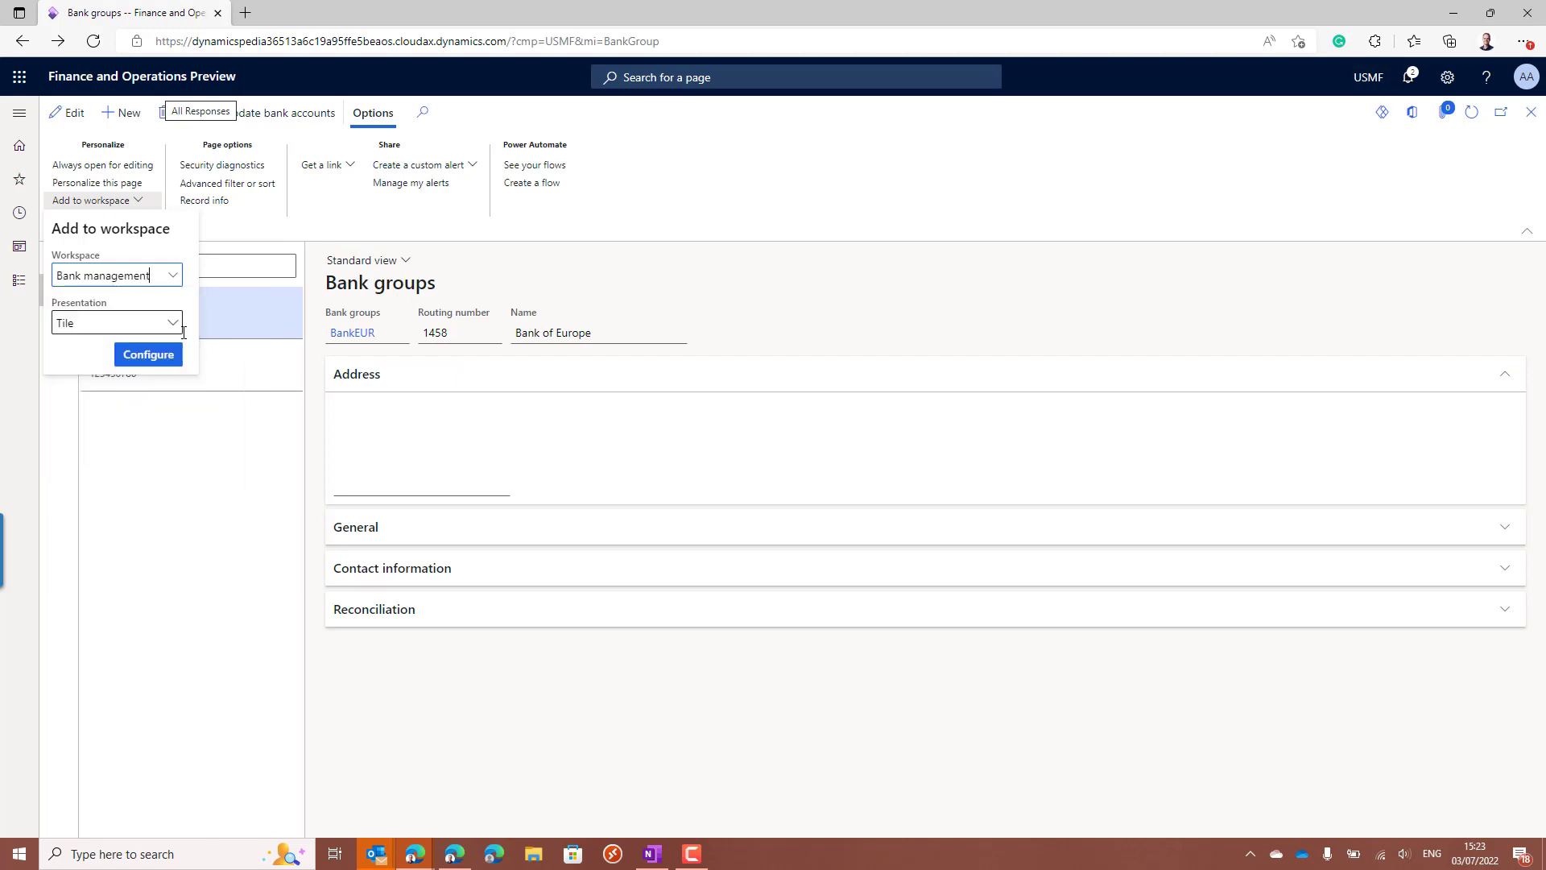
- Name the tile 'My bank groups', set its size to 1 x 2, and add it to Bank management
left_click(148, 355)
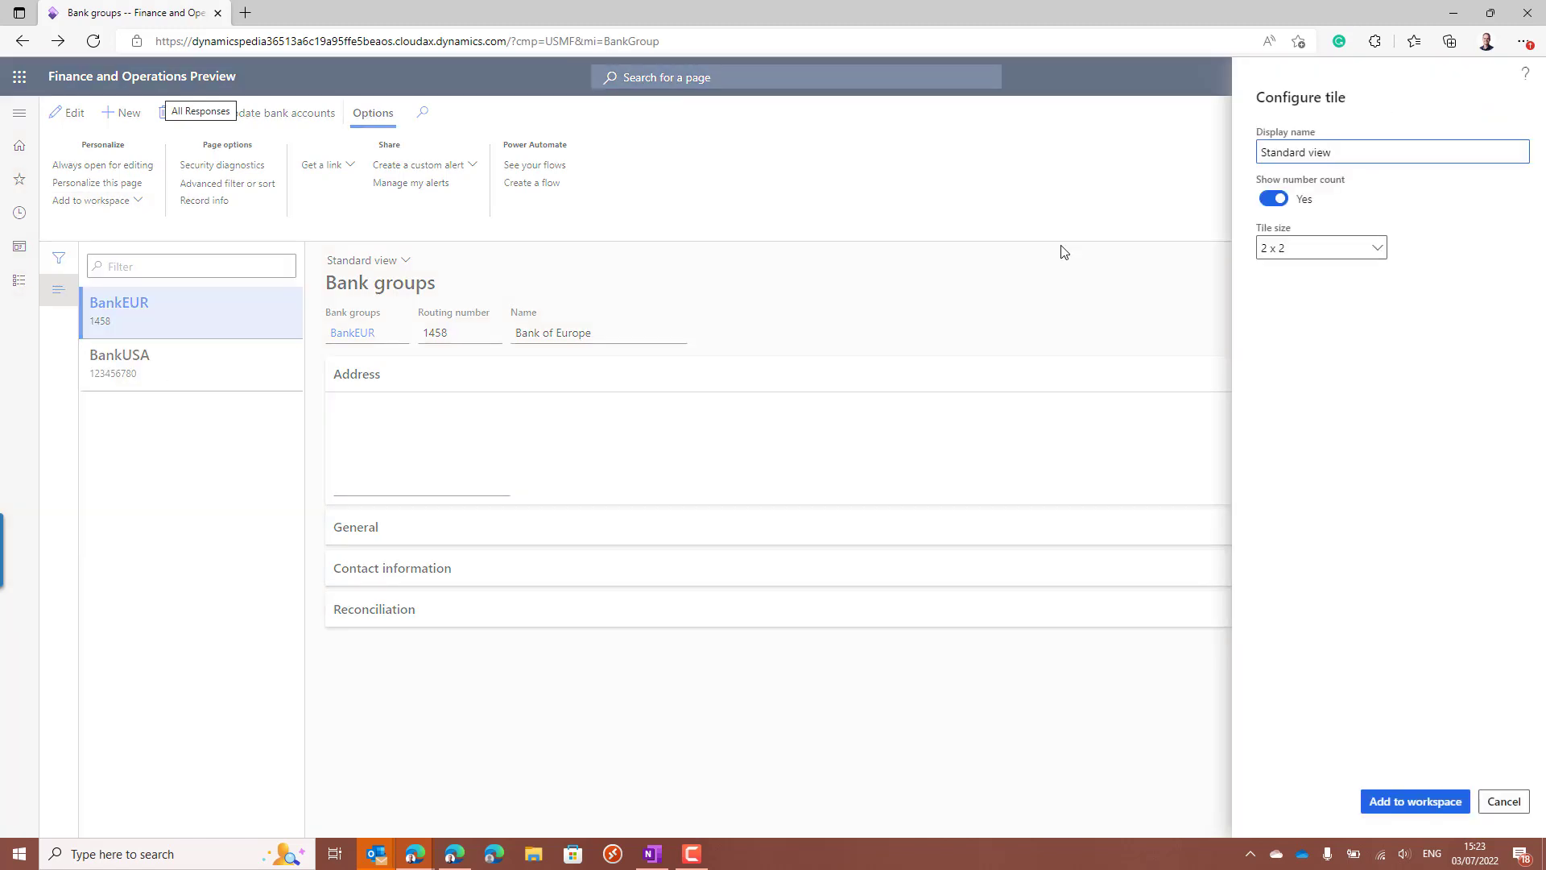
key("ctrl+a")
type("My bank groups")
left_click(1379, 249)
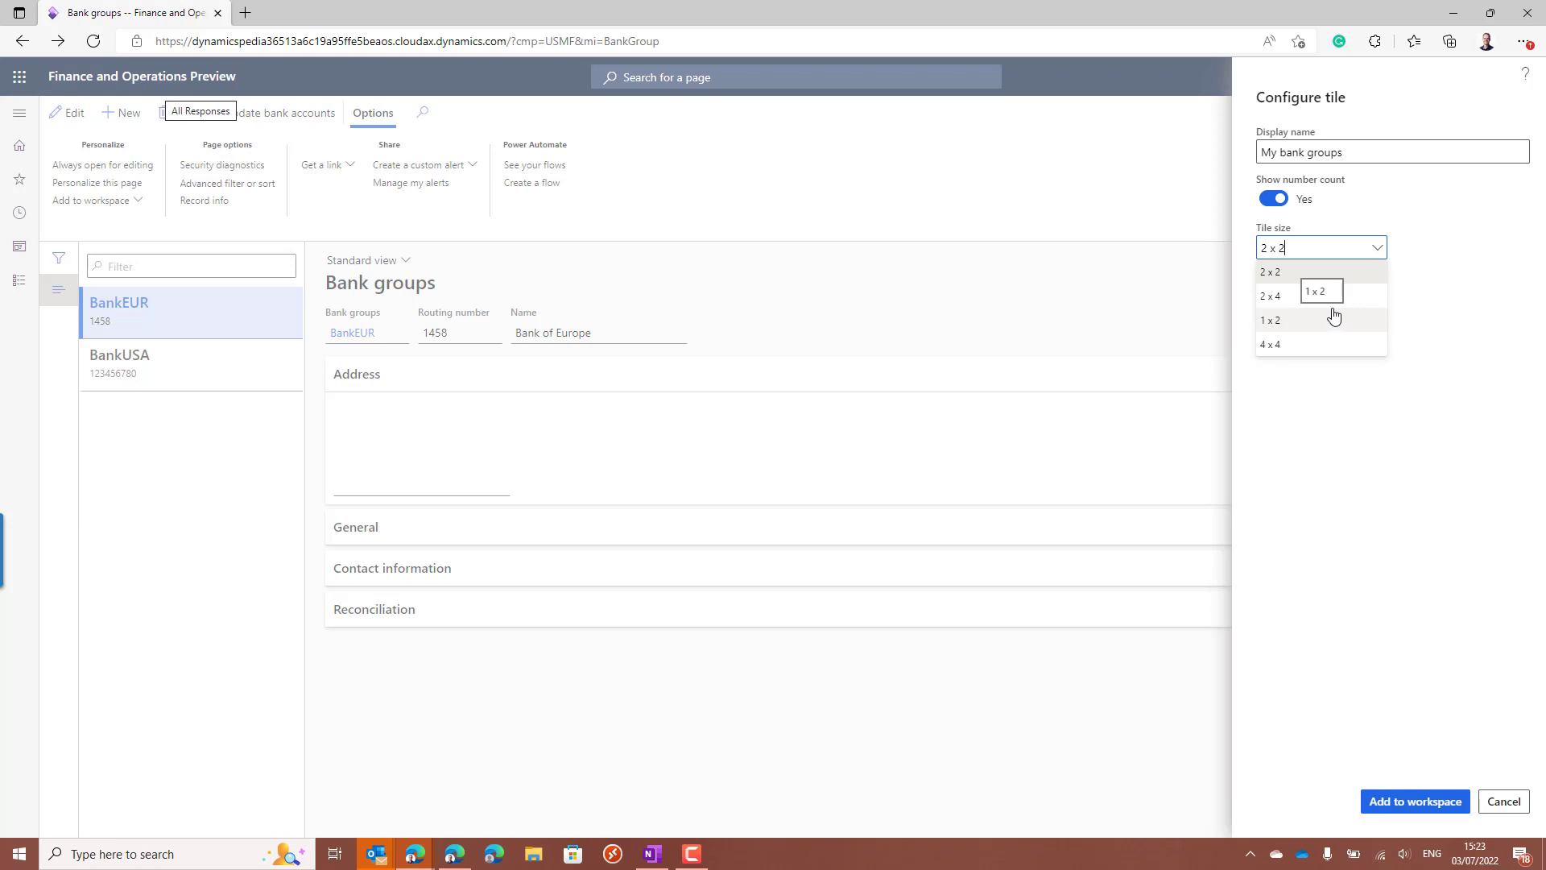
left_click(1285, 278)
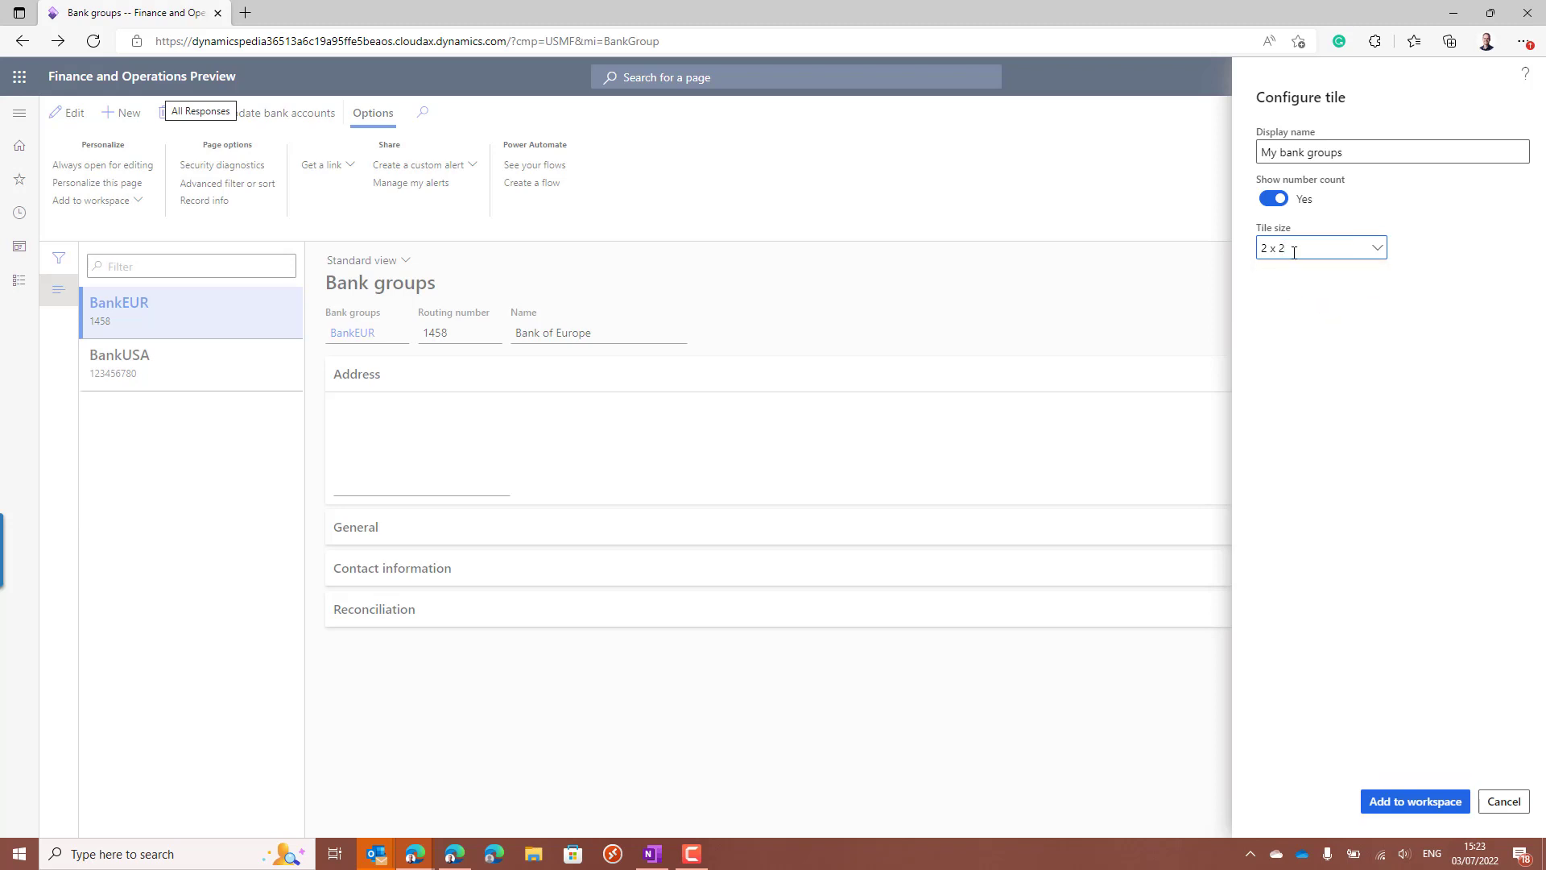
left_click(1286, 248)
left_click(1301, 319)
left_click(1381, 802)
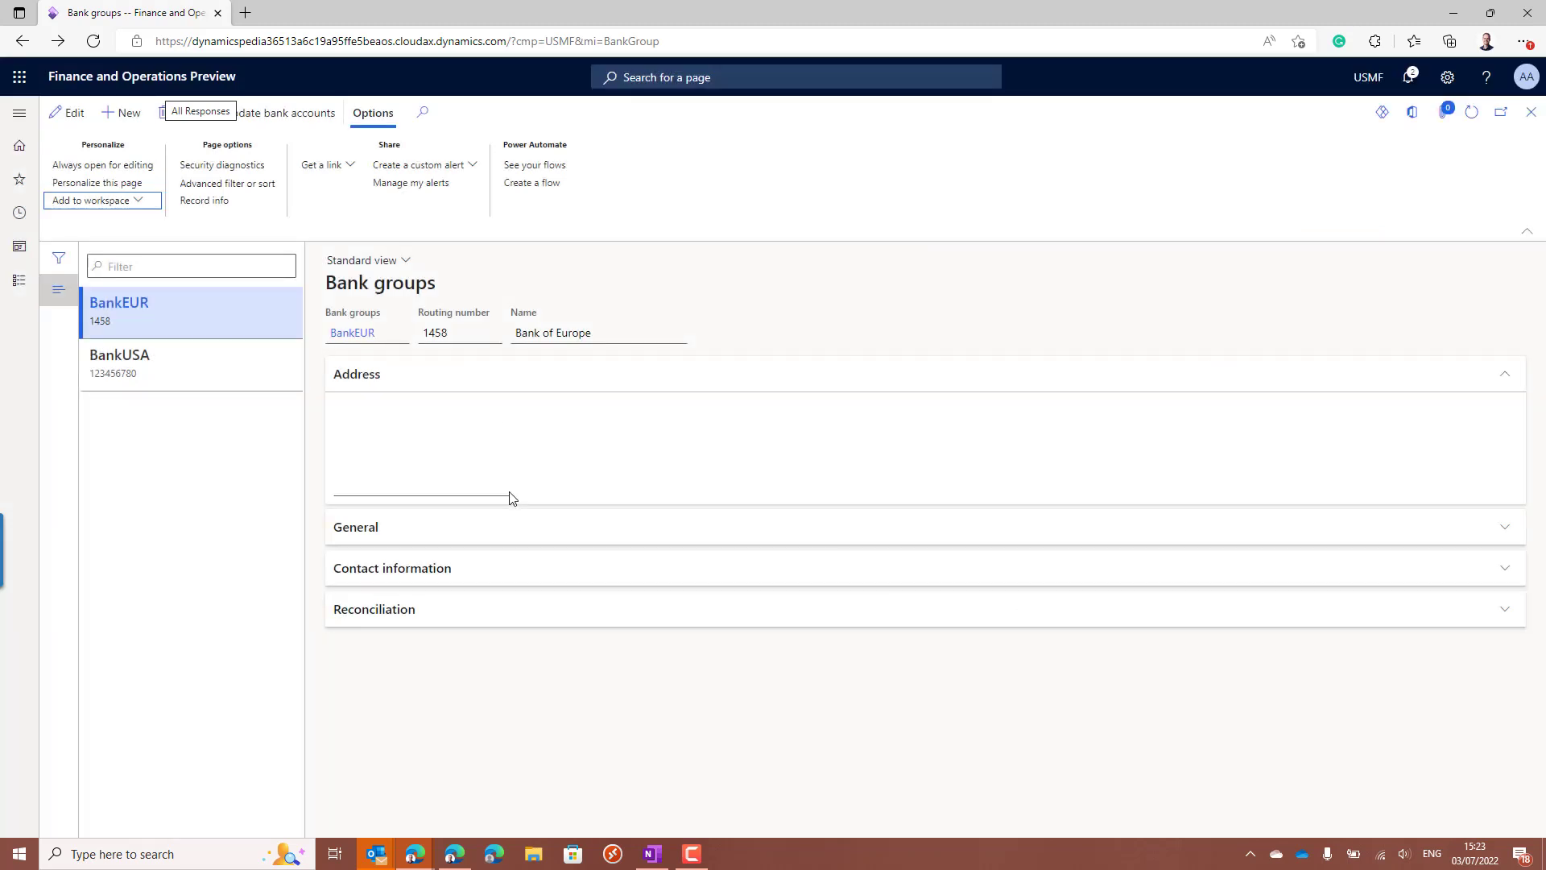
- Open Bank management from the dashboard to confirm the My bank groups tile shows a count of 2
left_click(153, 80)
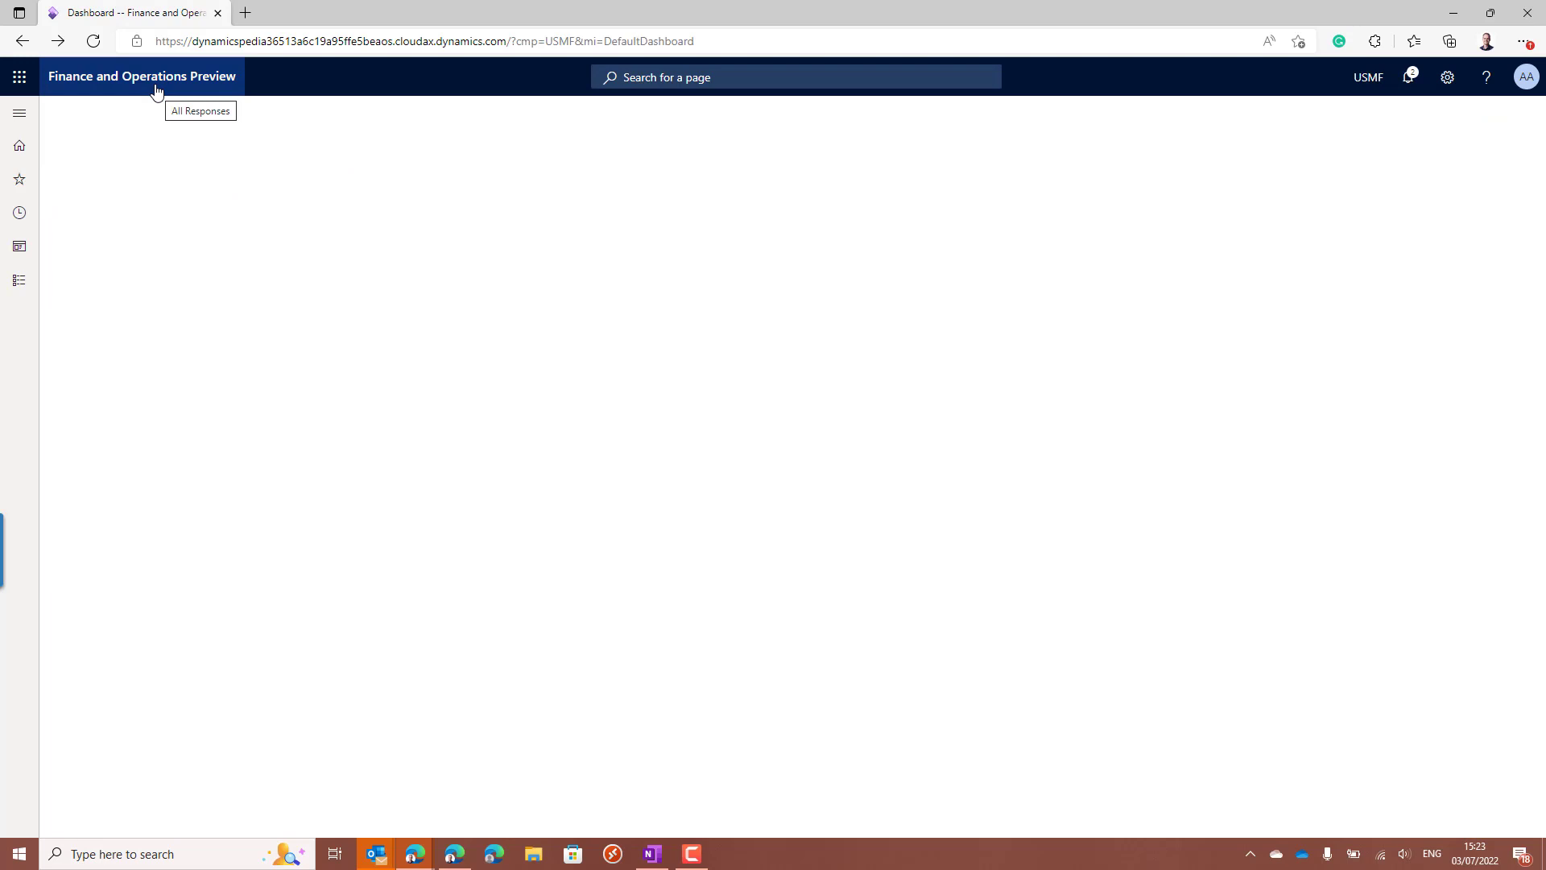
left_click(376, 357)
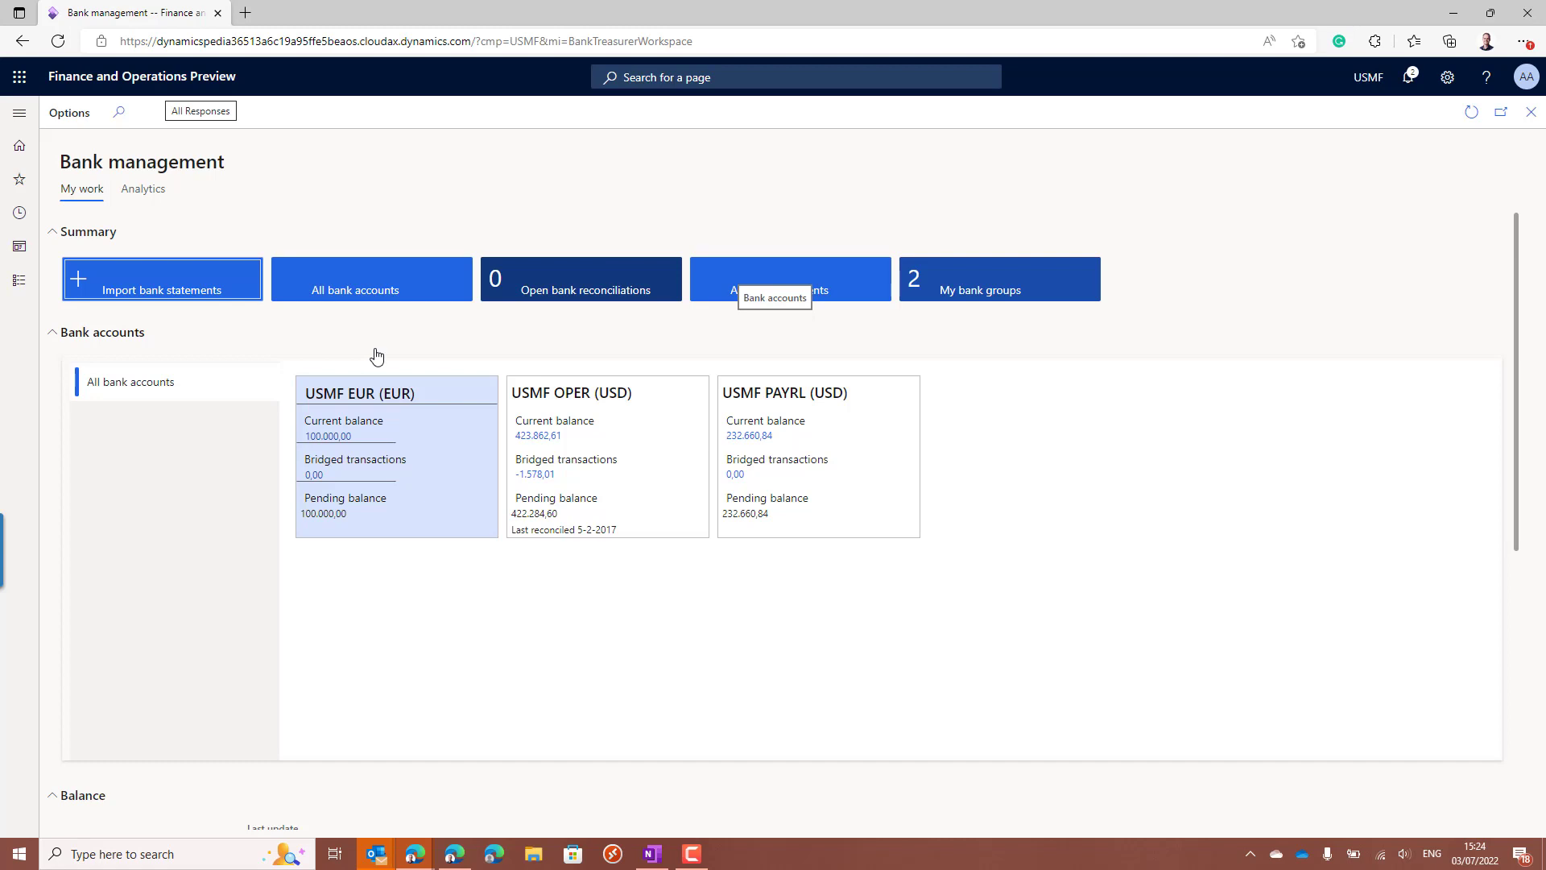
- Return to the dashboard and open the My new workspace tile at the bottom
left_click(140, 78)
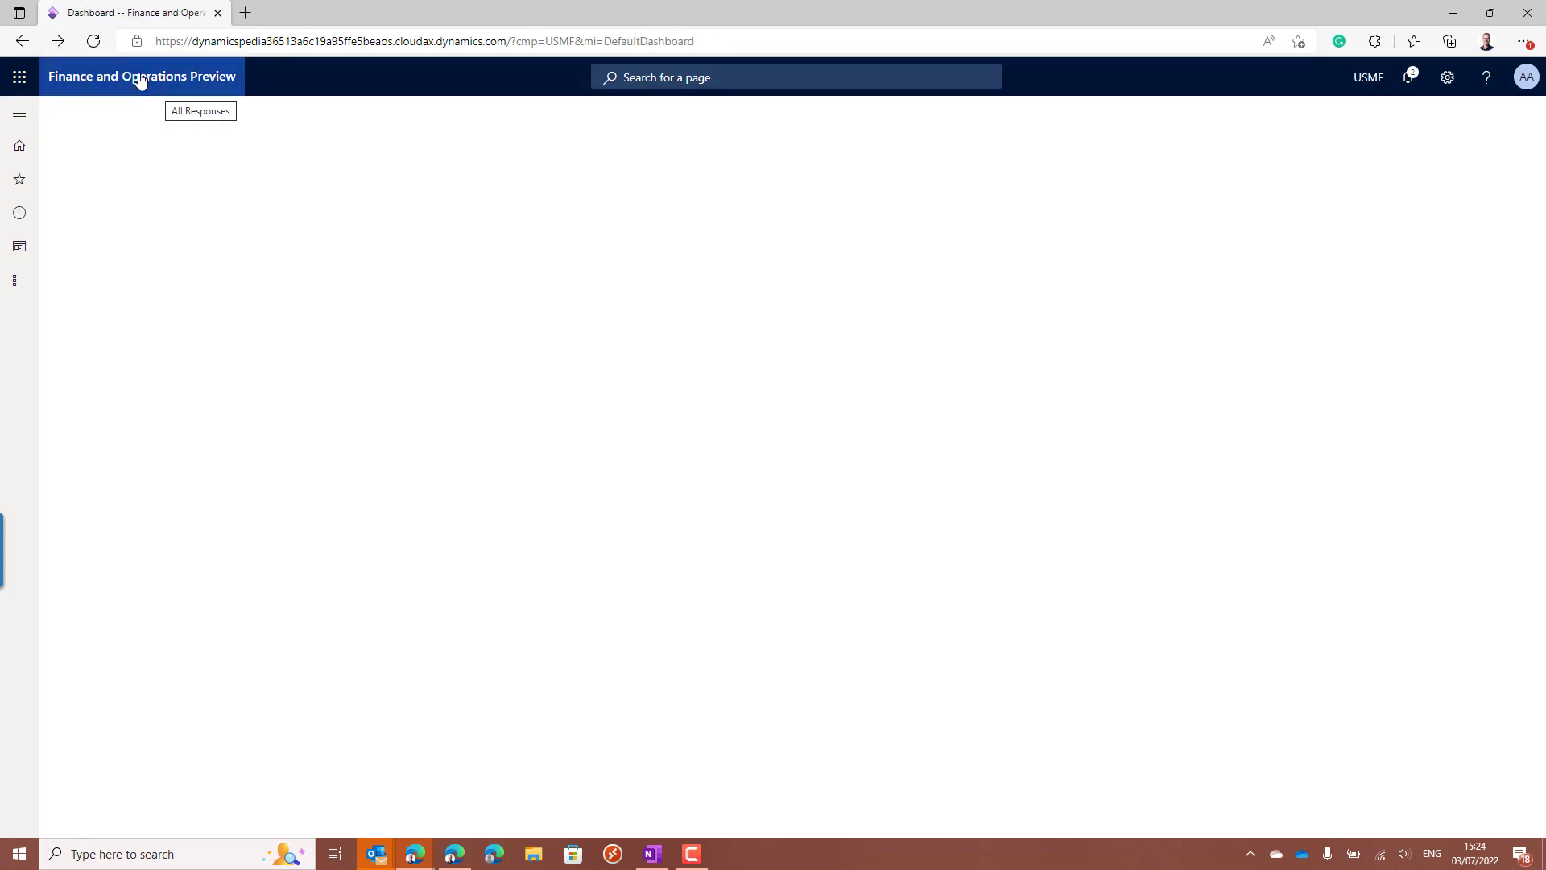
scroll(140, 78, "down", 7)
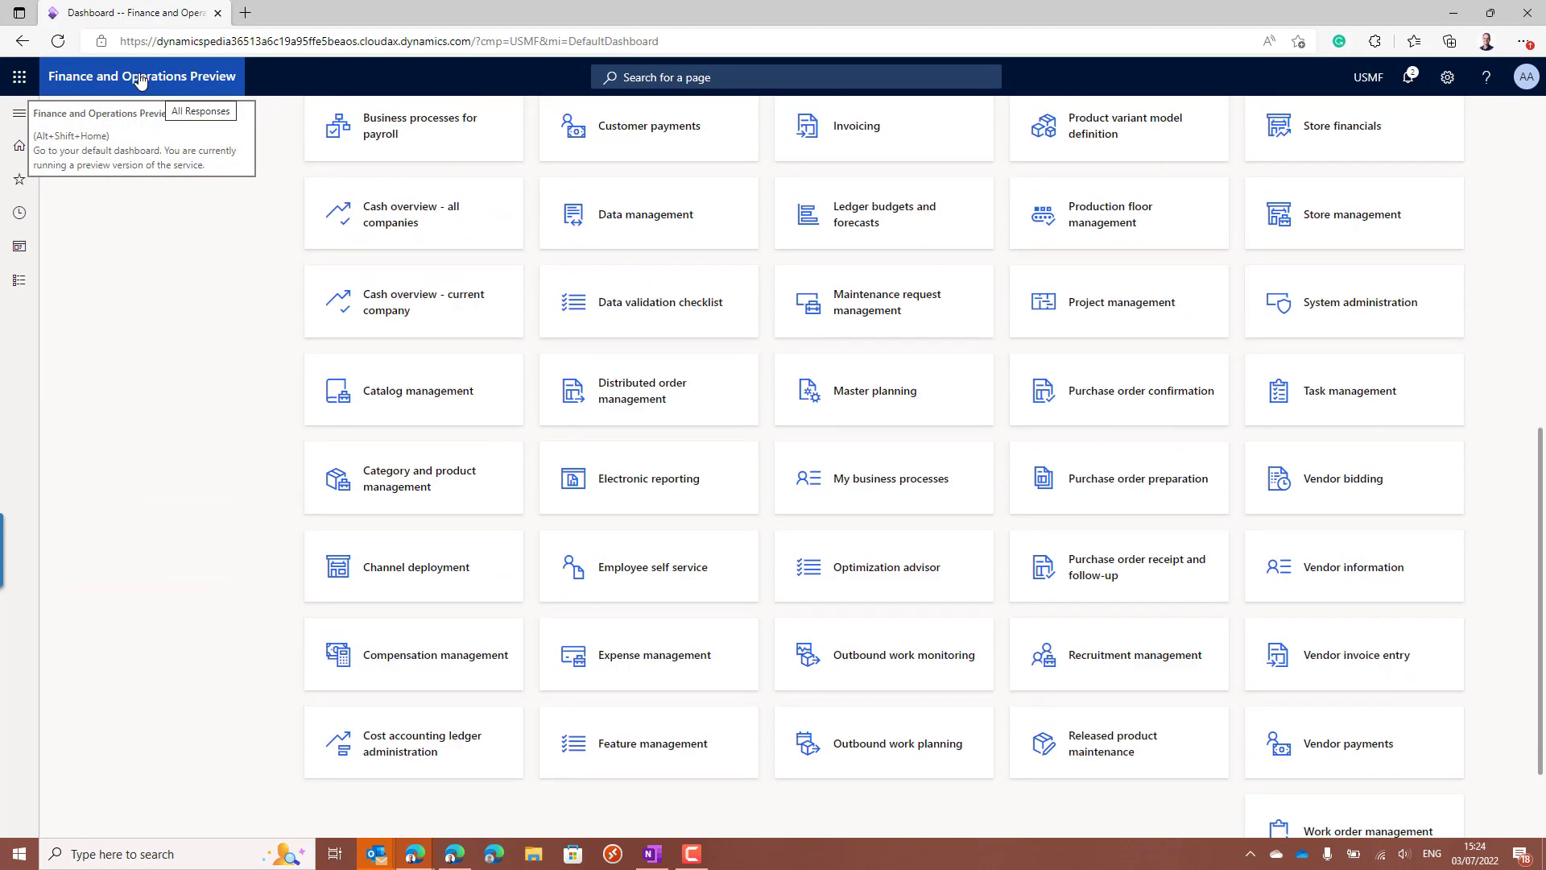
scroll(140, 78, "down", 2)
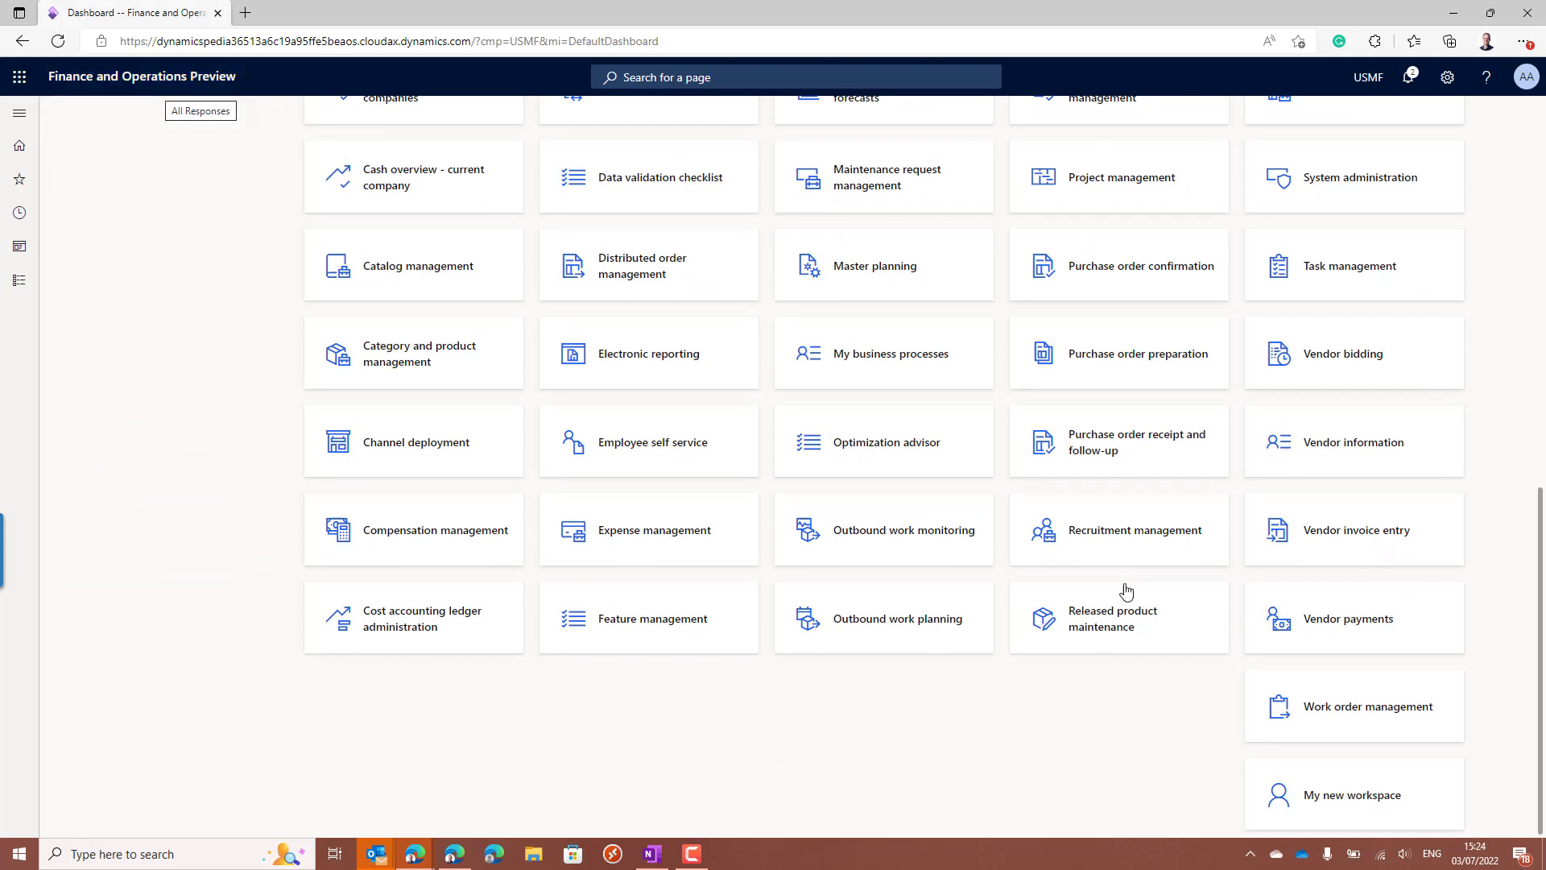
left_click(1332, 805)
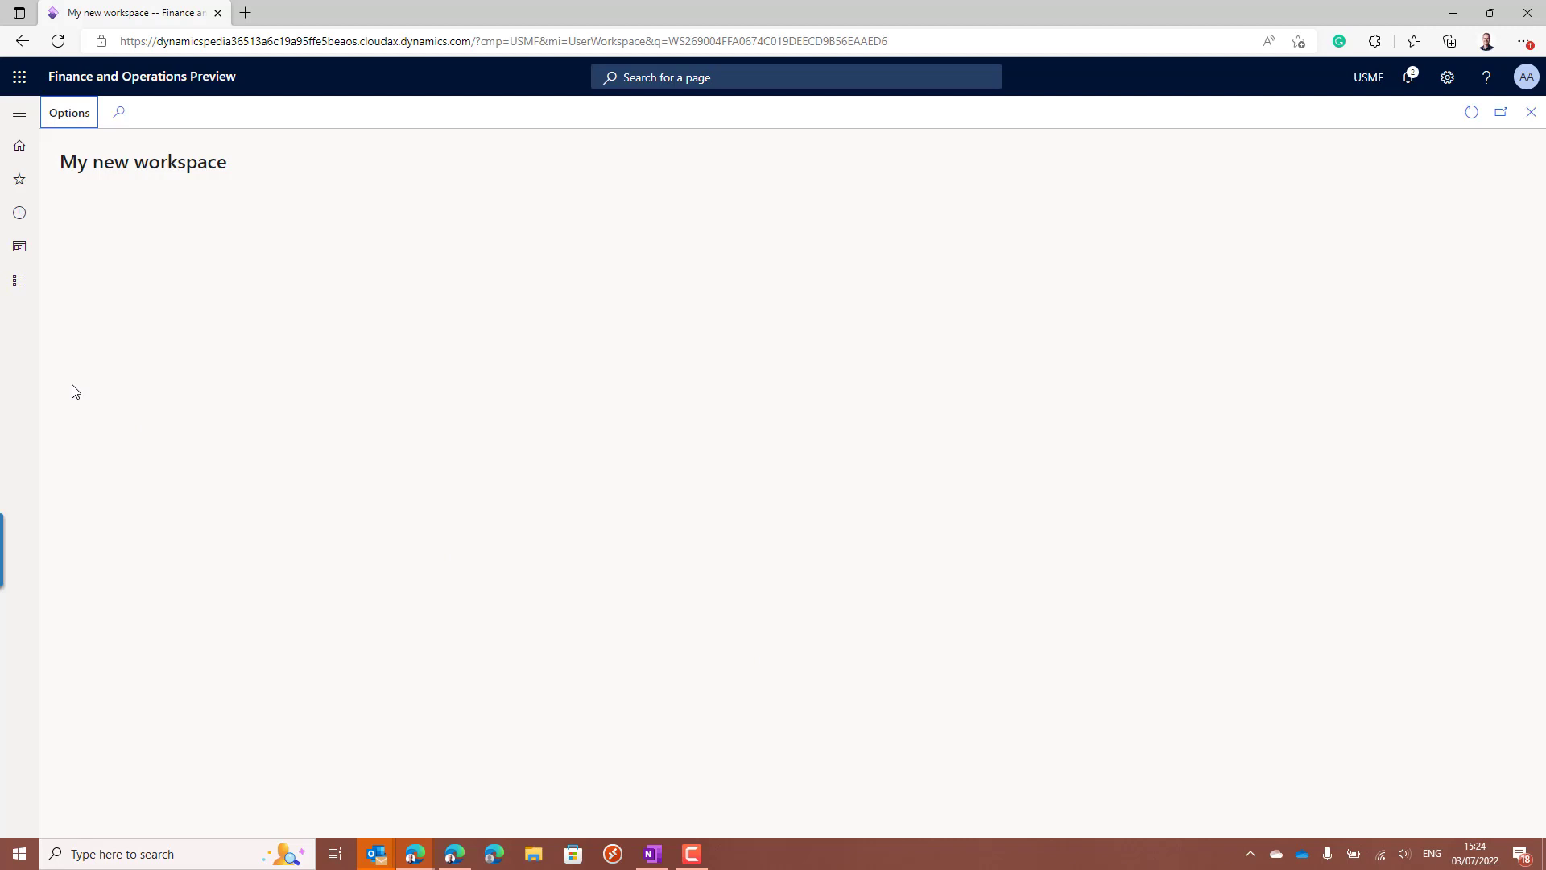
- Navigate to Modules > Accounts payable > Vendors > All vendors to list the vendor accounts
left_click(19, 283)
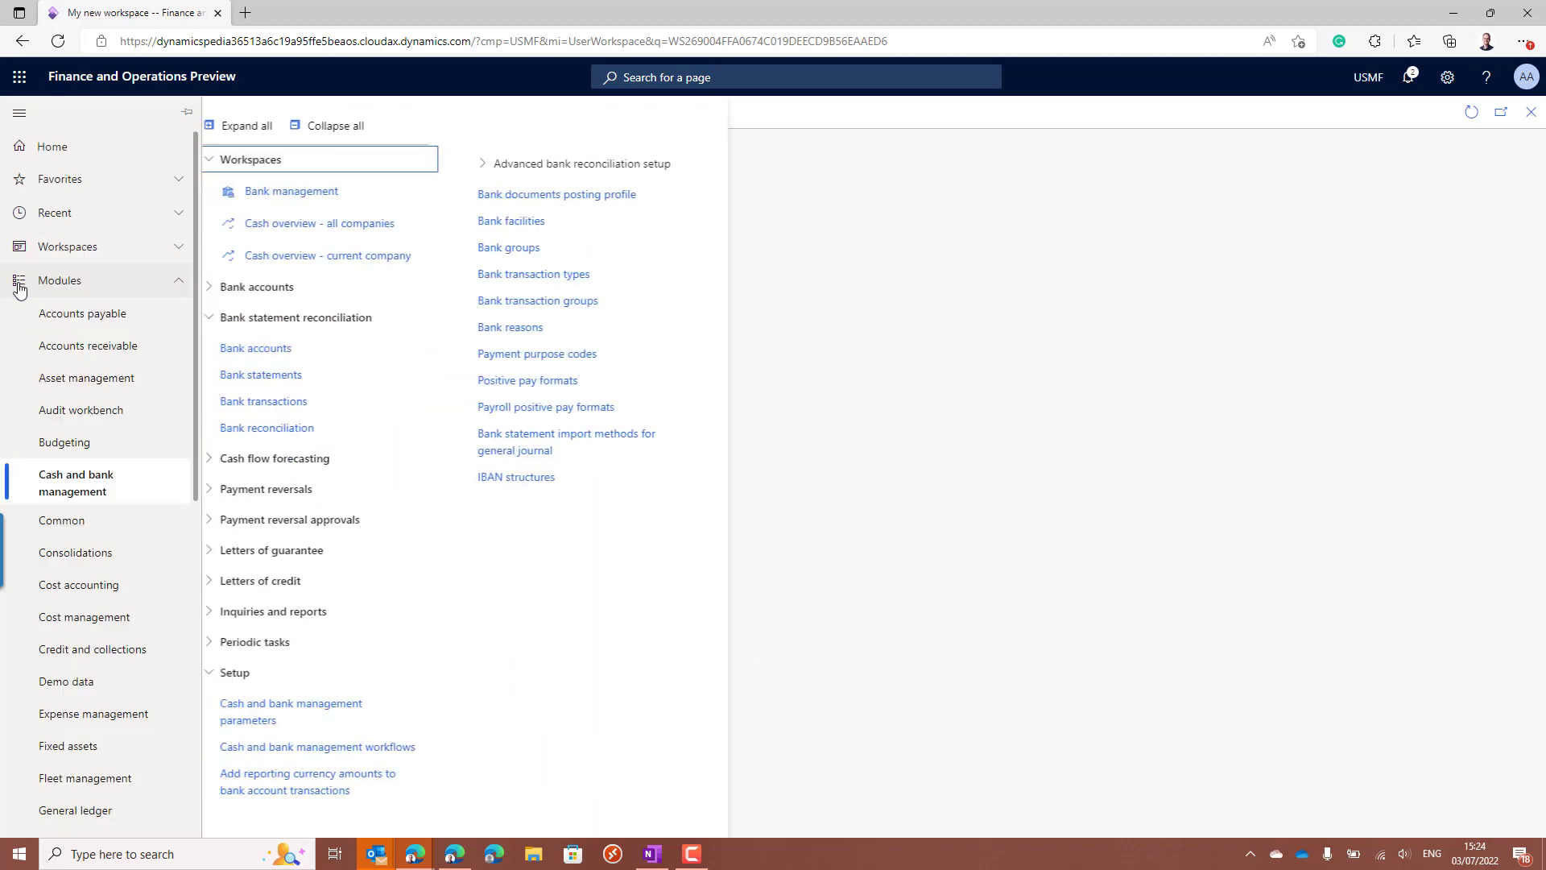
left_click(99, 314)
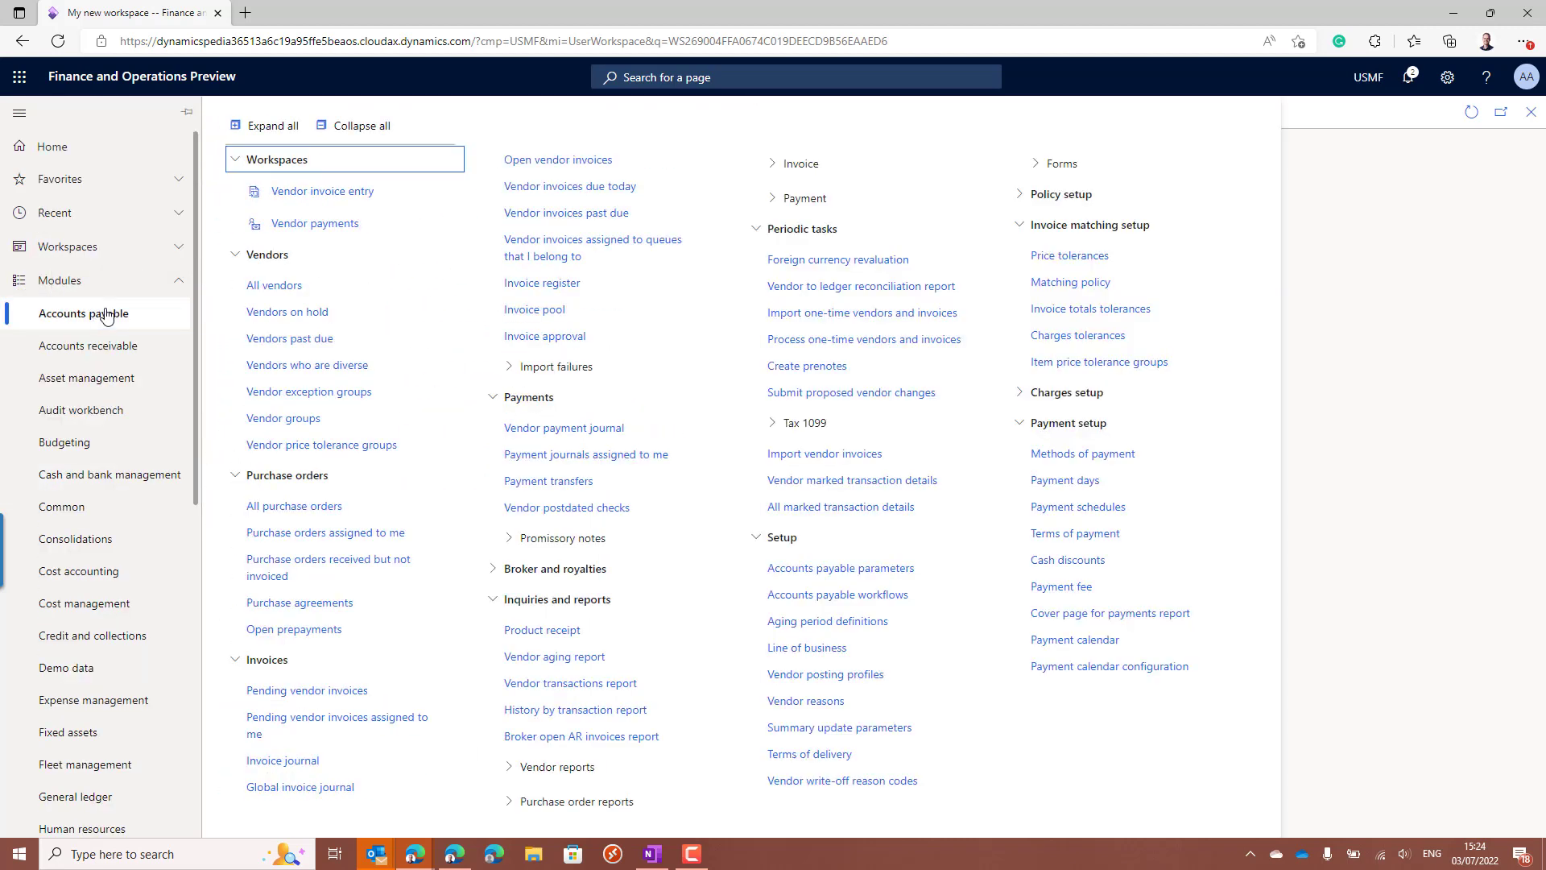
left_click(280, 288)
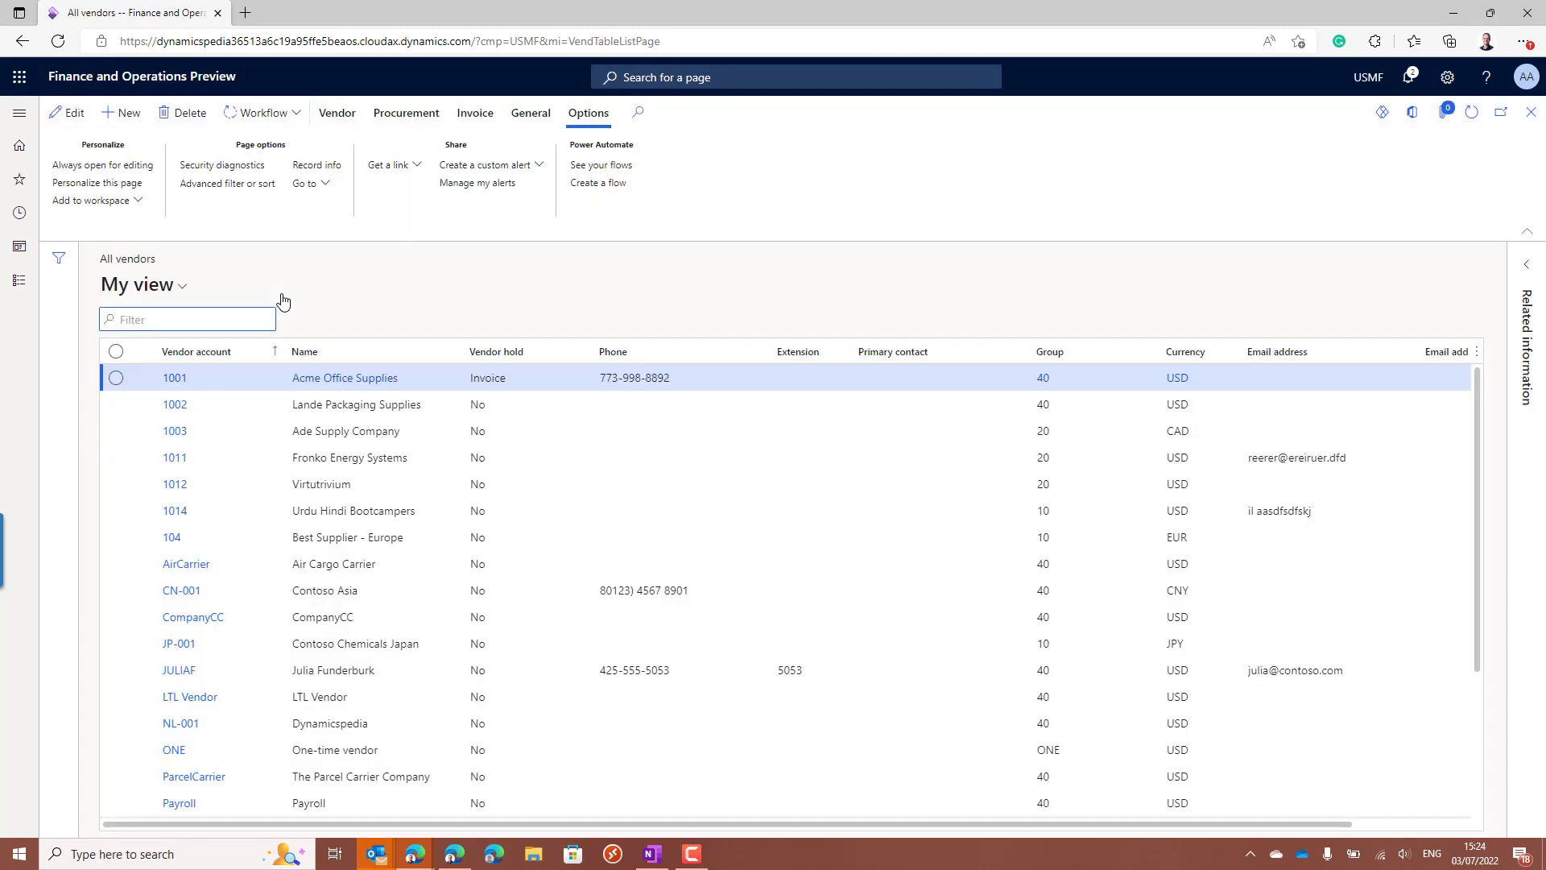
- Start adding the All vendors list to a workspace, choosing My new workspace as the target
left_click(114, 203)
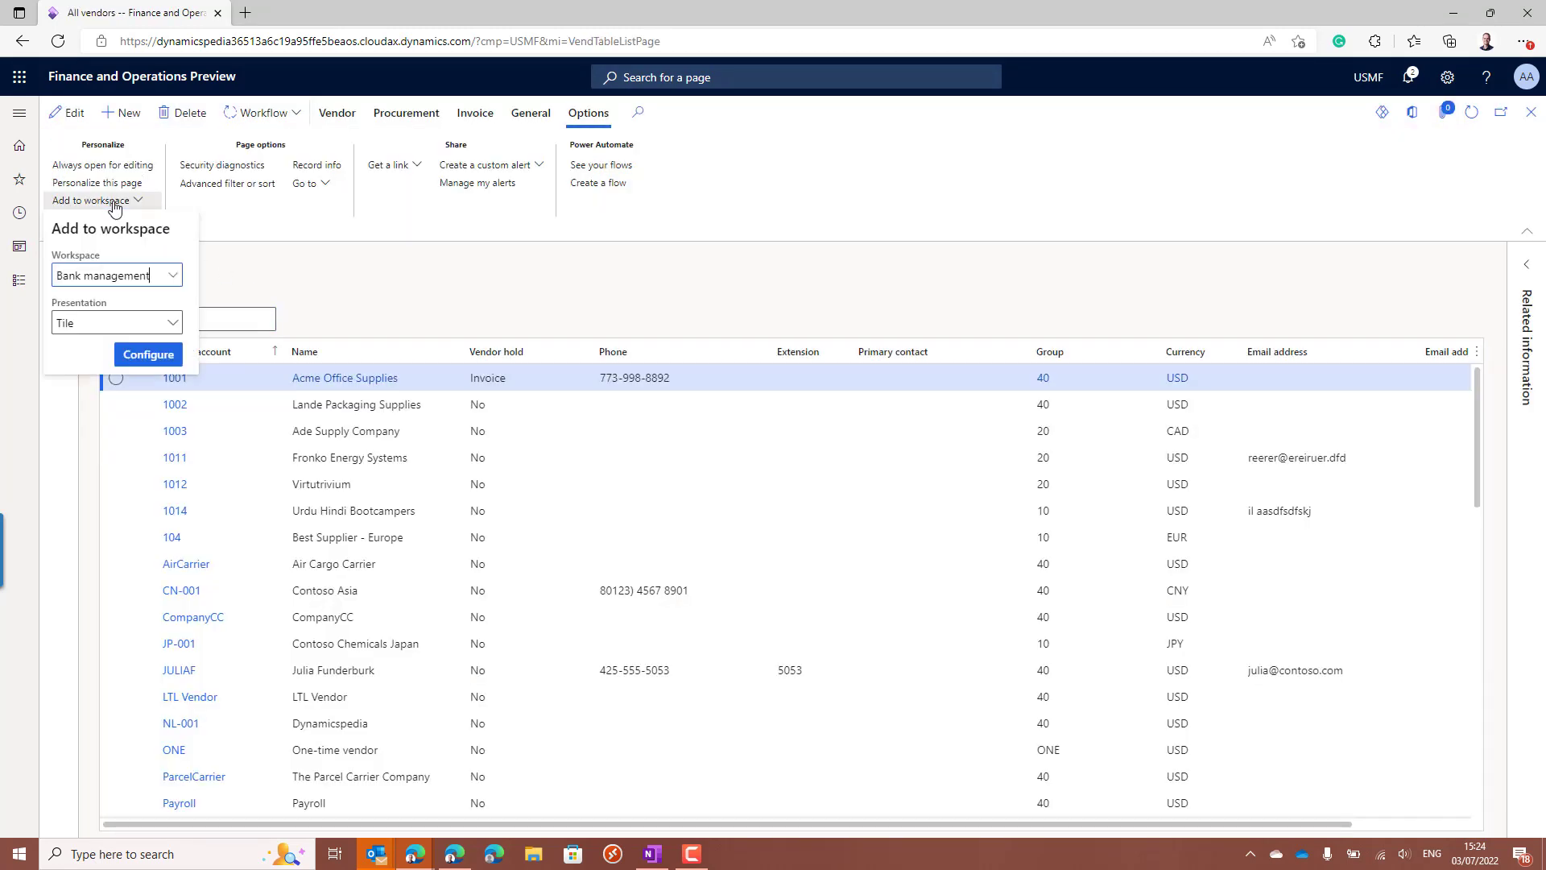
left_click(172, 281)
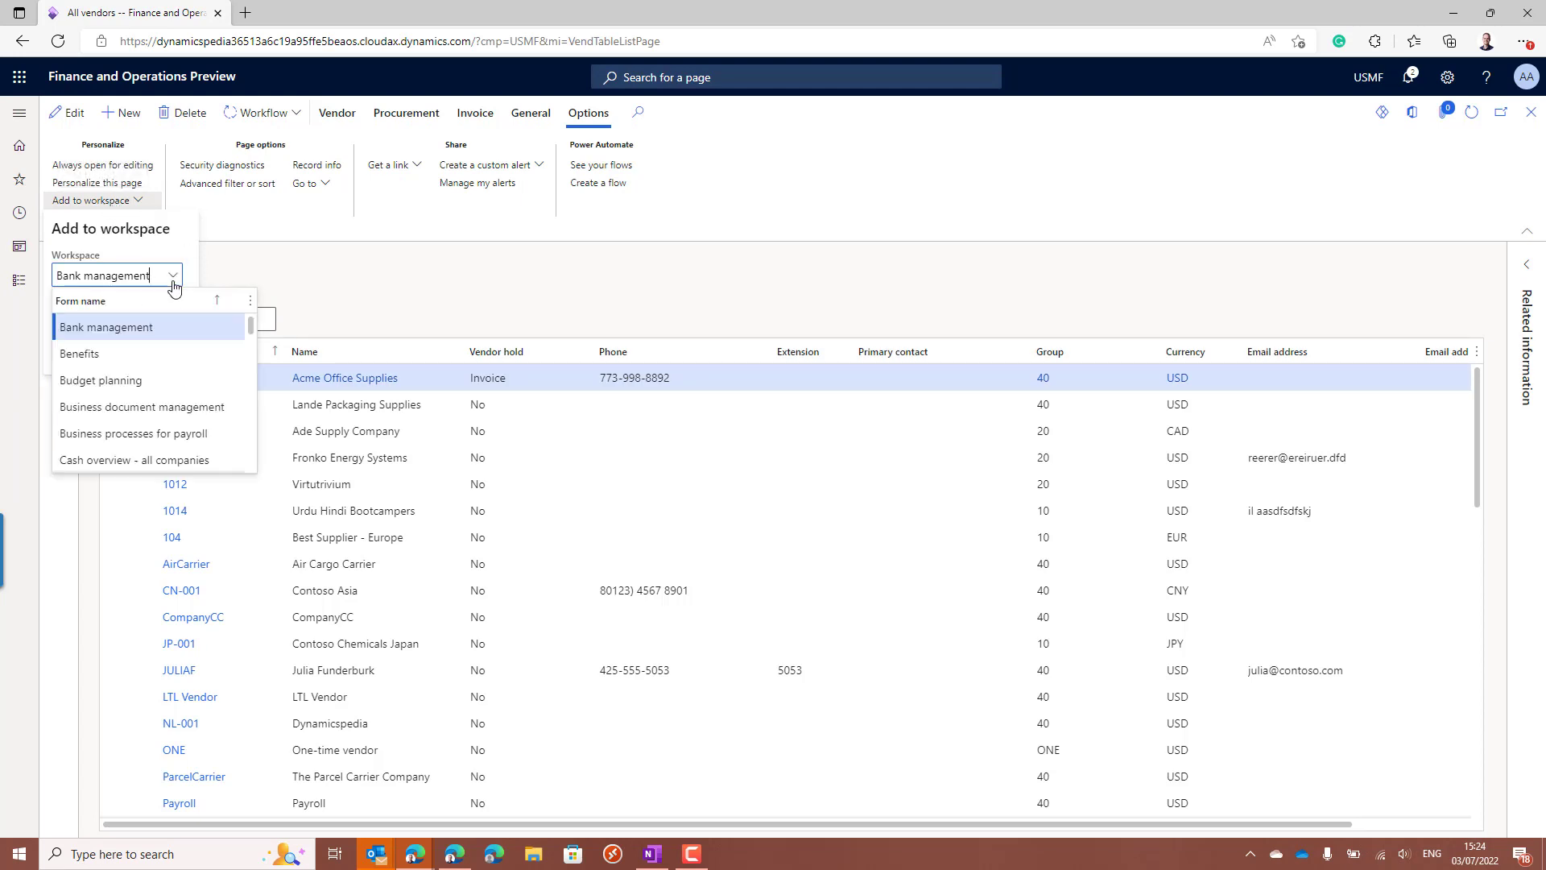
left_click(251, 401)
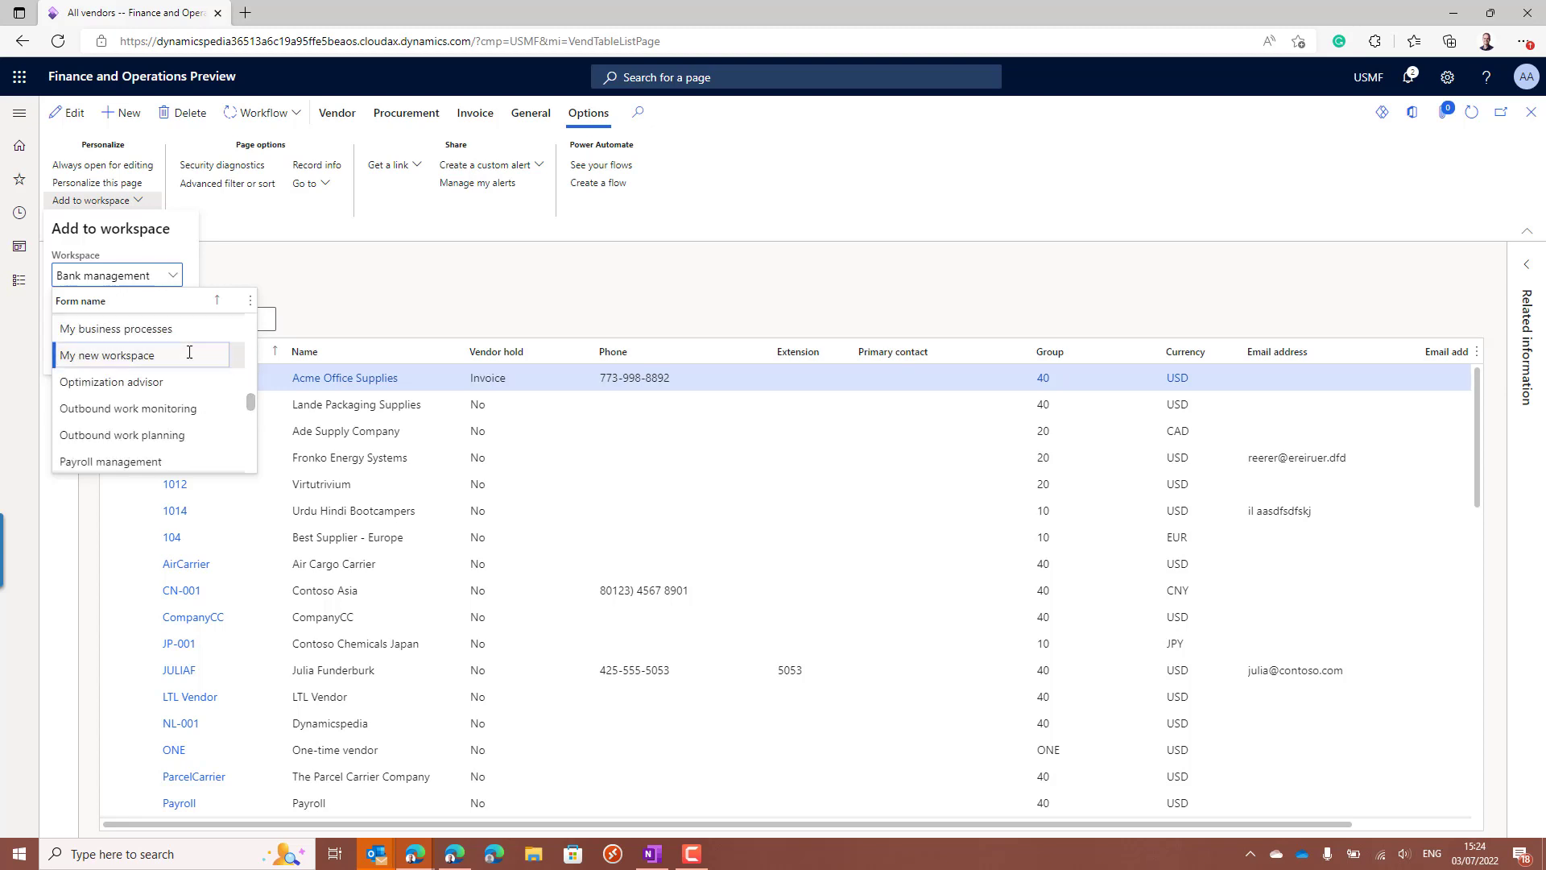
left_click(153, 355)
left_click(150, 357)
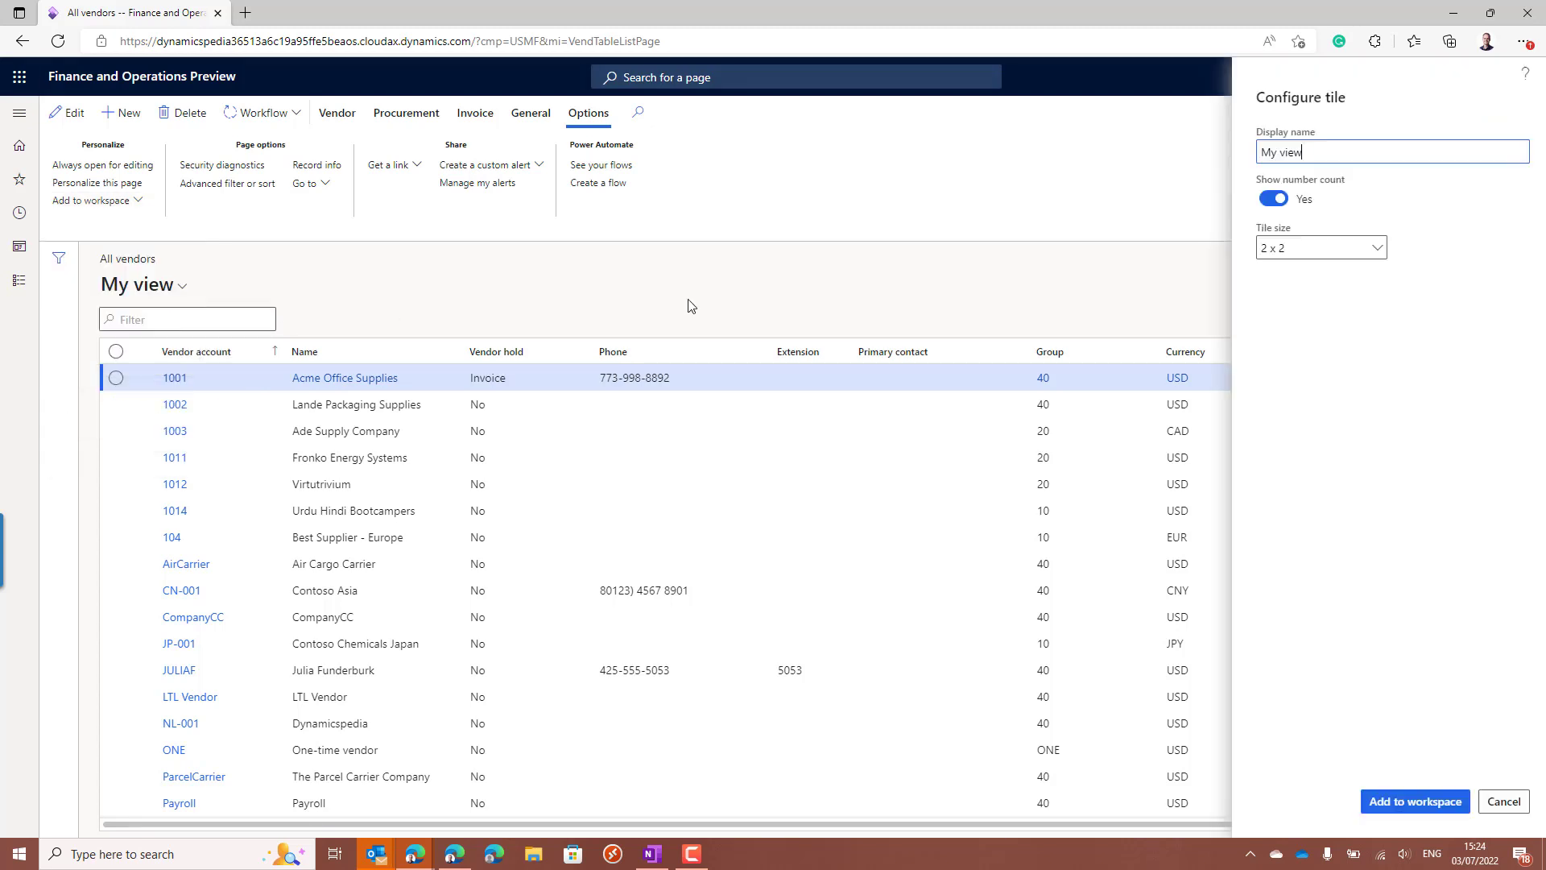
- Rename the tile to 'My vendors', set its size to 2 x 4, and add it
key("shift+Left")
key("shift+Left")
key("shift+Left")
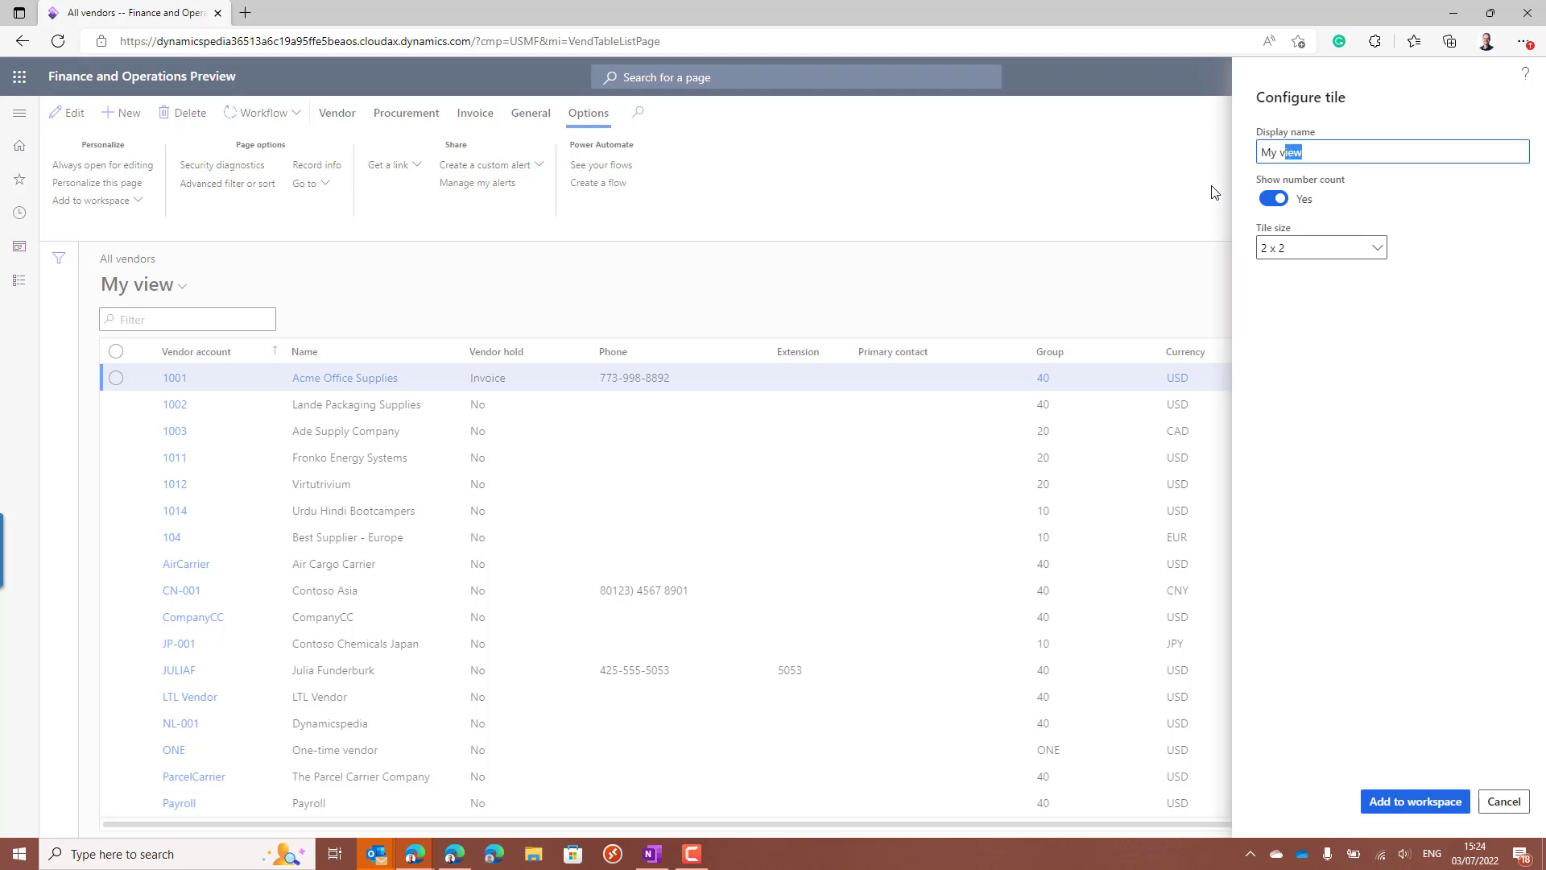
type("endors")
left_click(1379, 251)
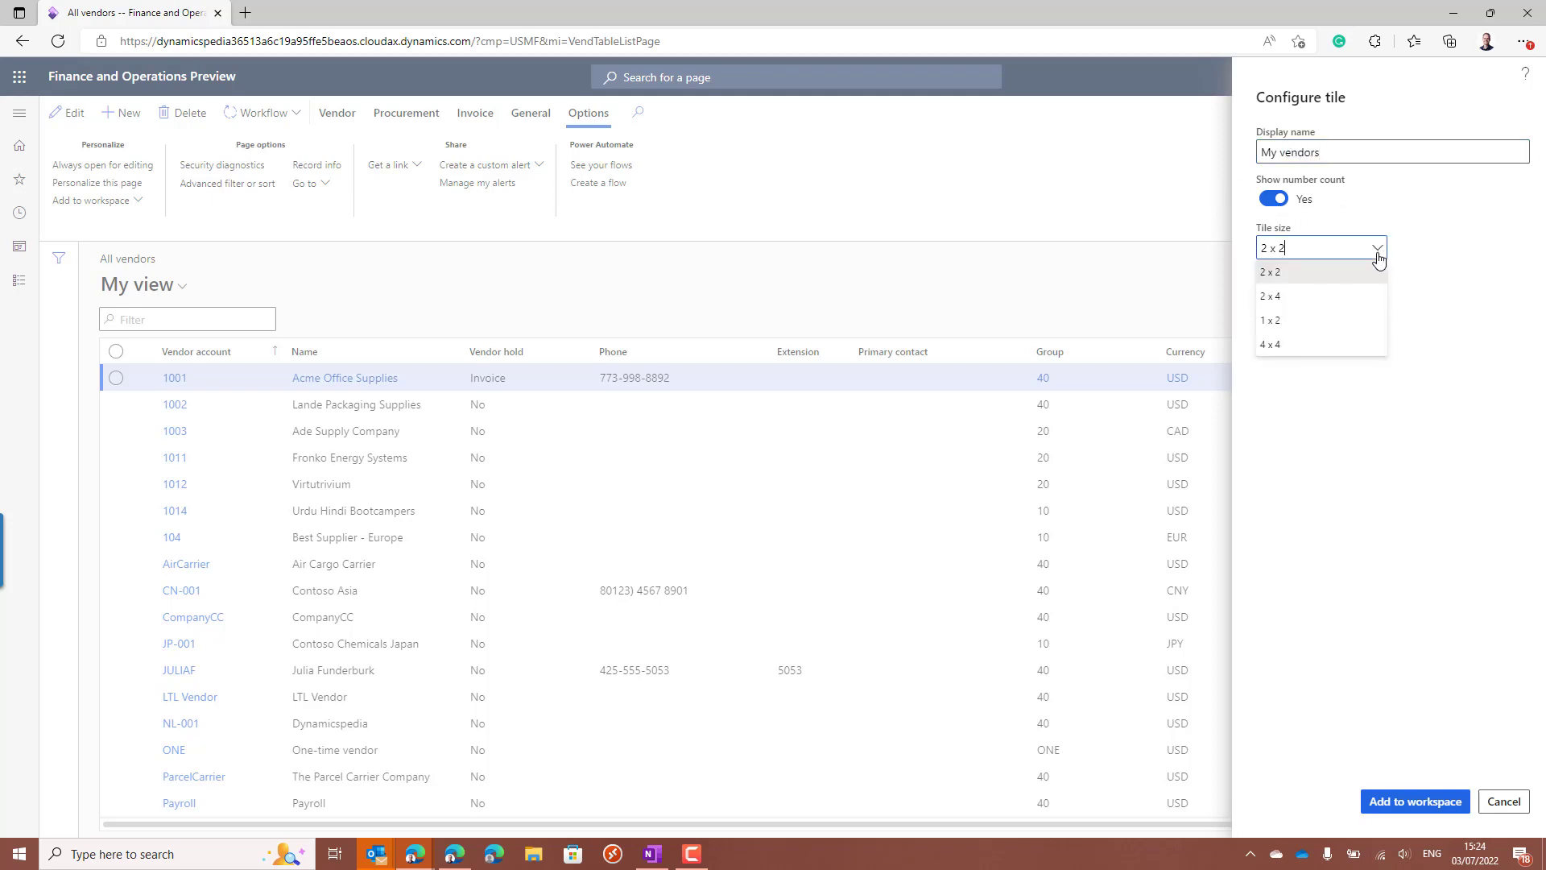
left_click(1347, 298)
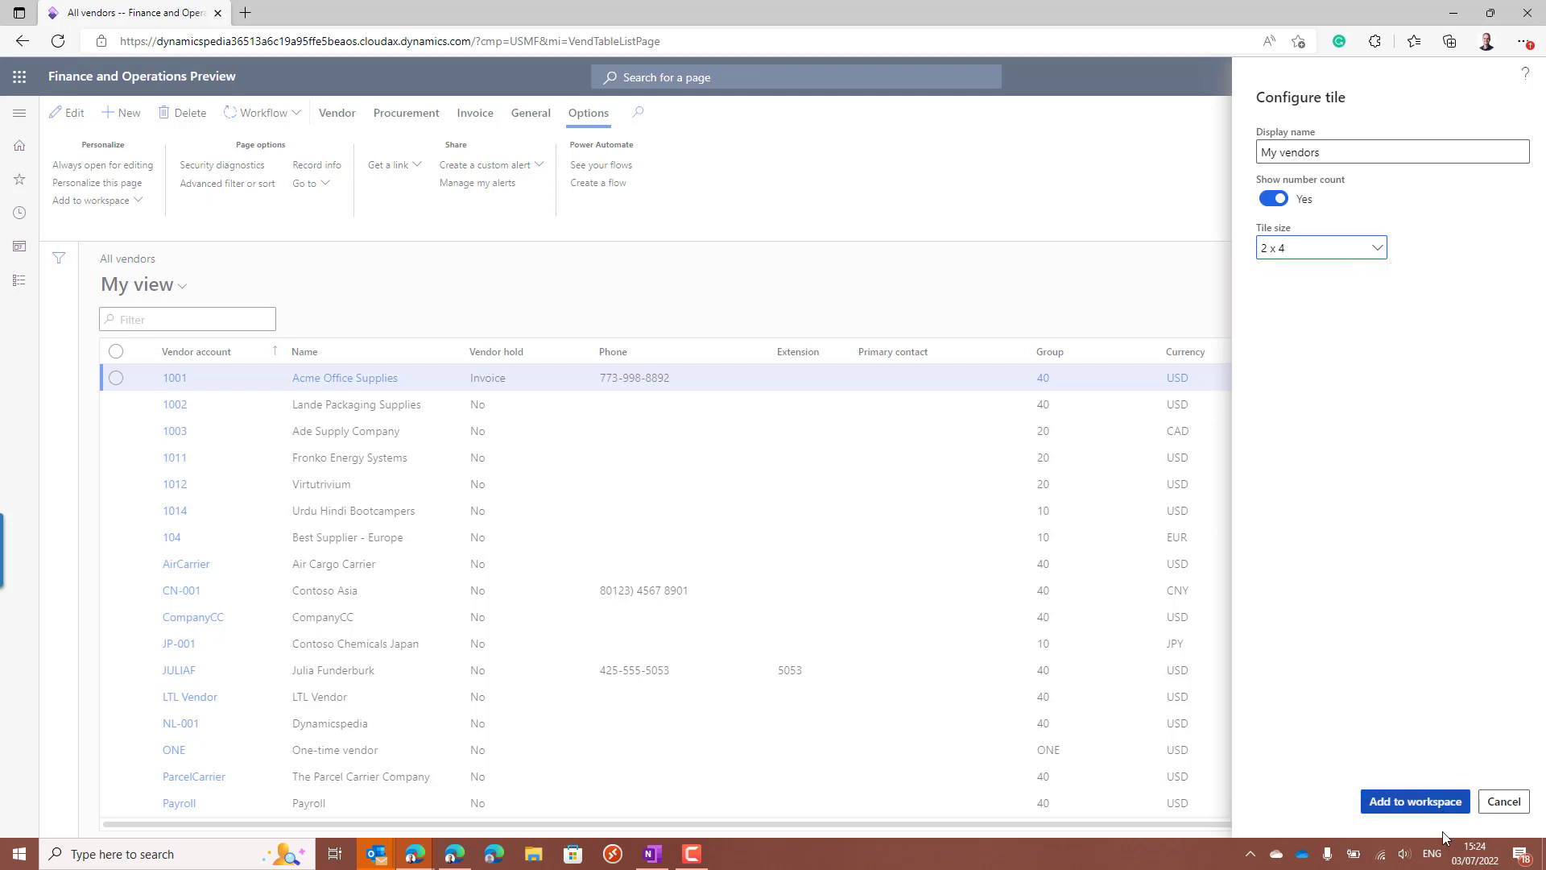
left_click(1410, 805)
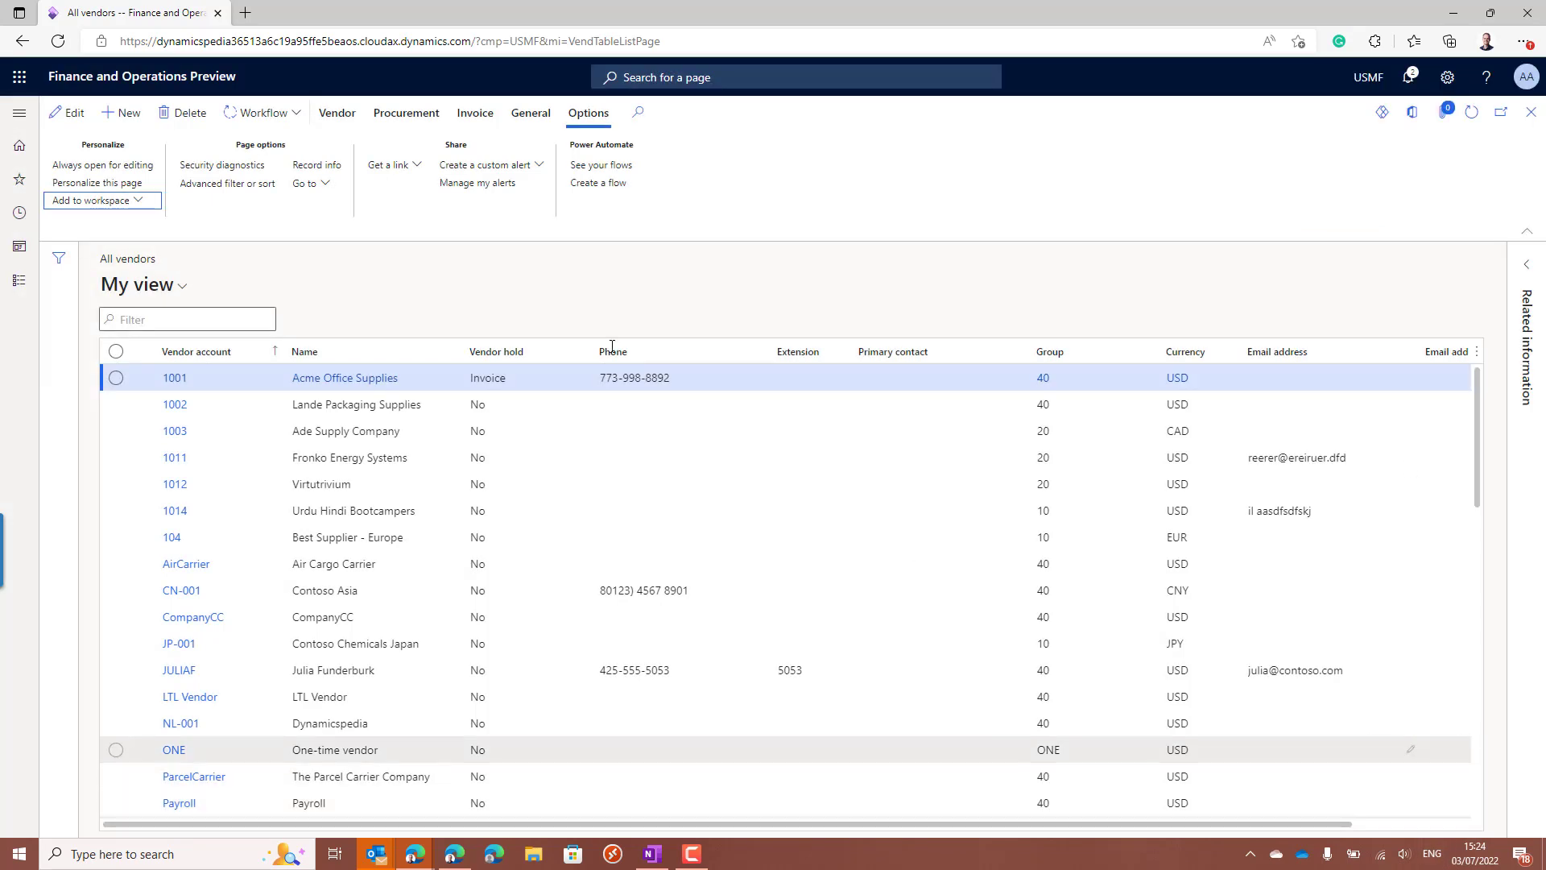
- Return to the dashboard and open My new workspace, where My vendors shows a count of 53
left_click(185, 77)
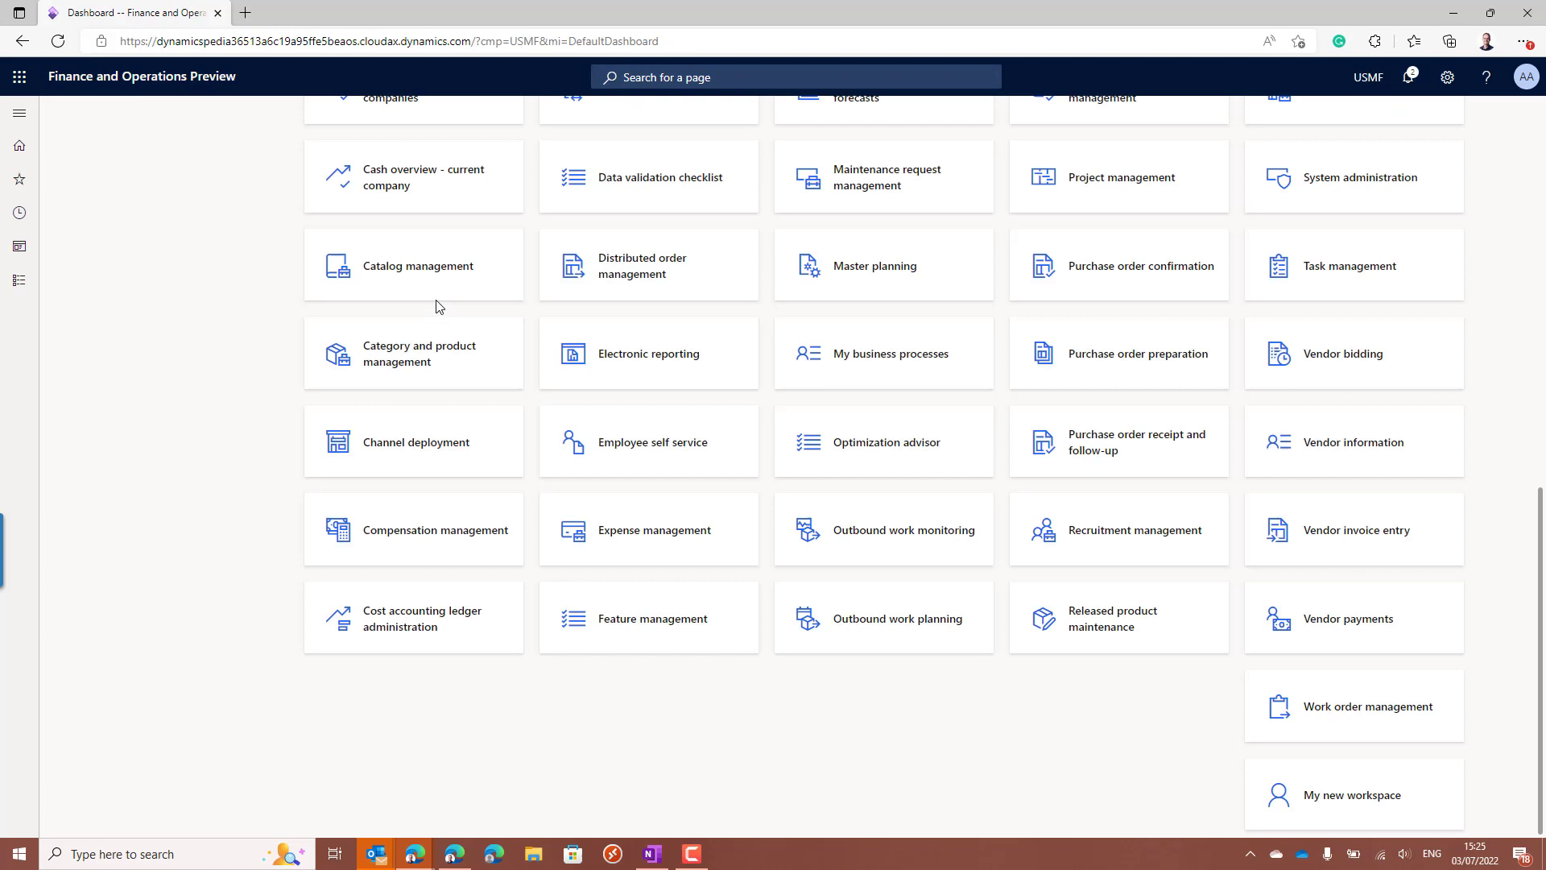
left_click(1353, 796)
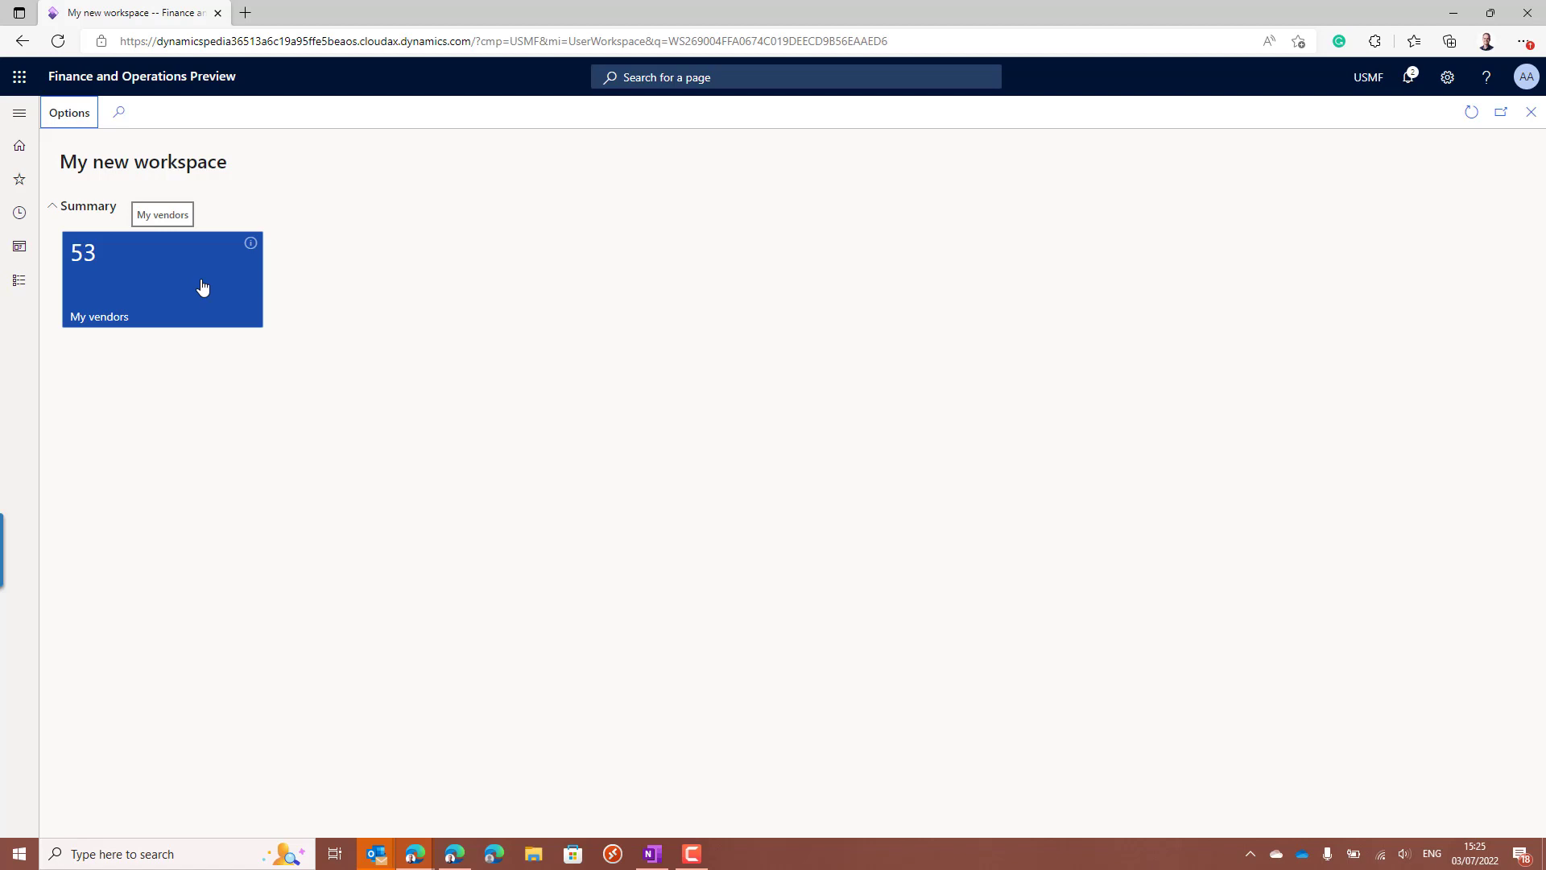
- Personalize the My vendors tile to a 2 x 2 size and close the personalization options
right_click(202, 287)
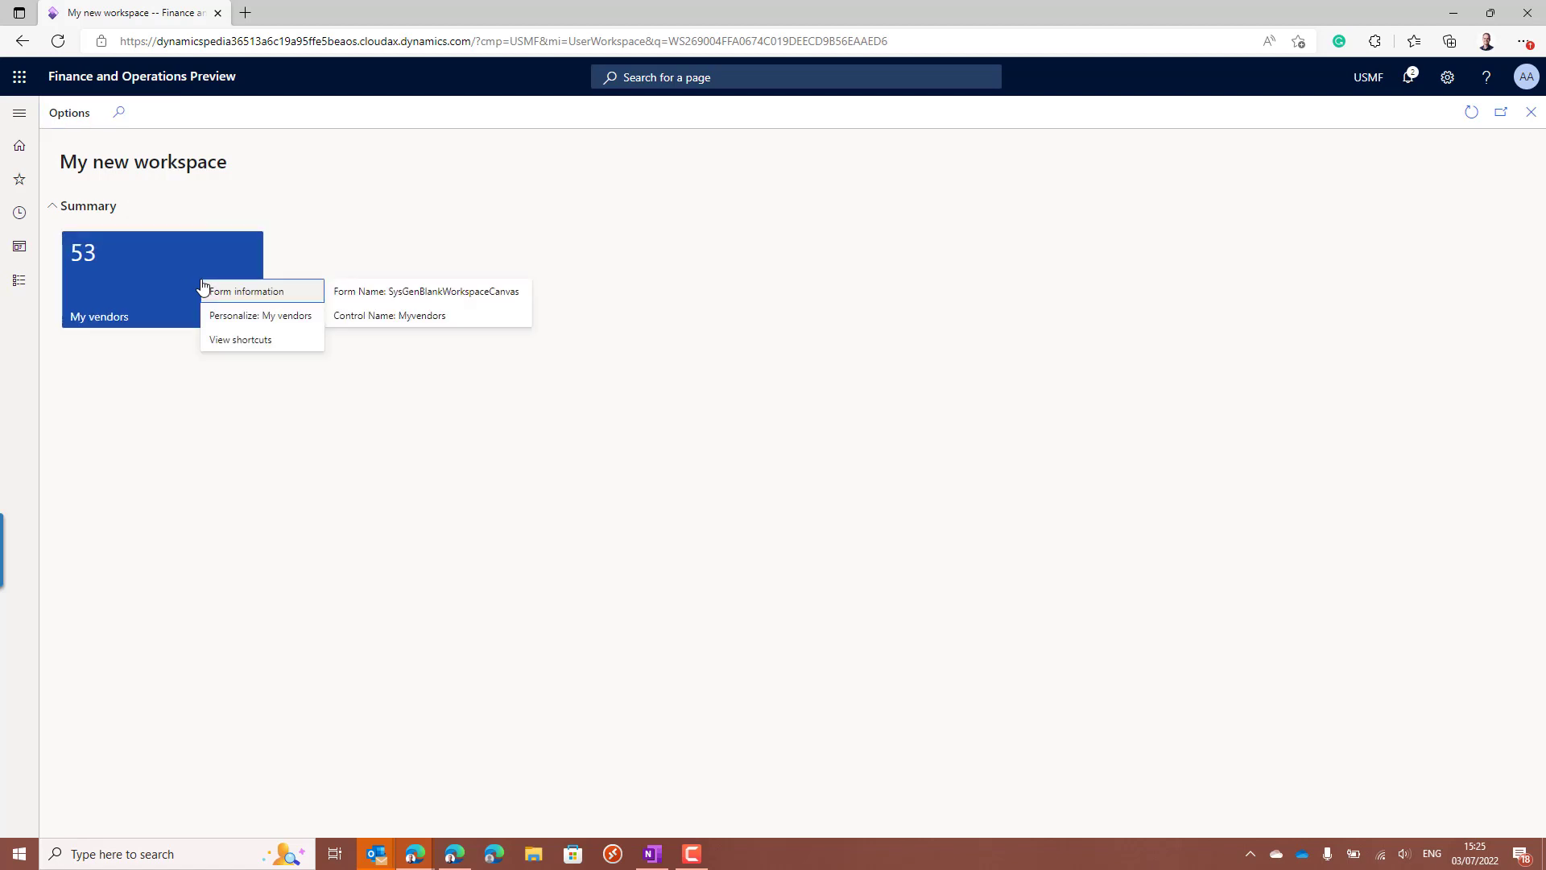
left_click(247, 314)
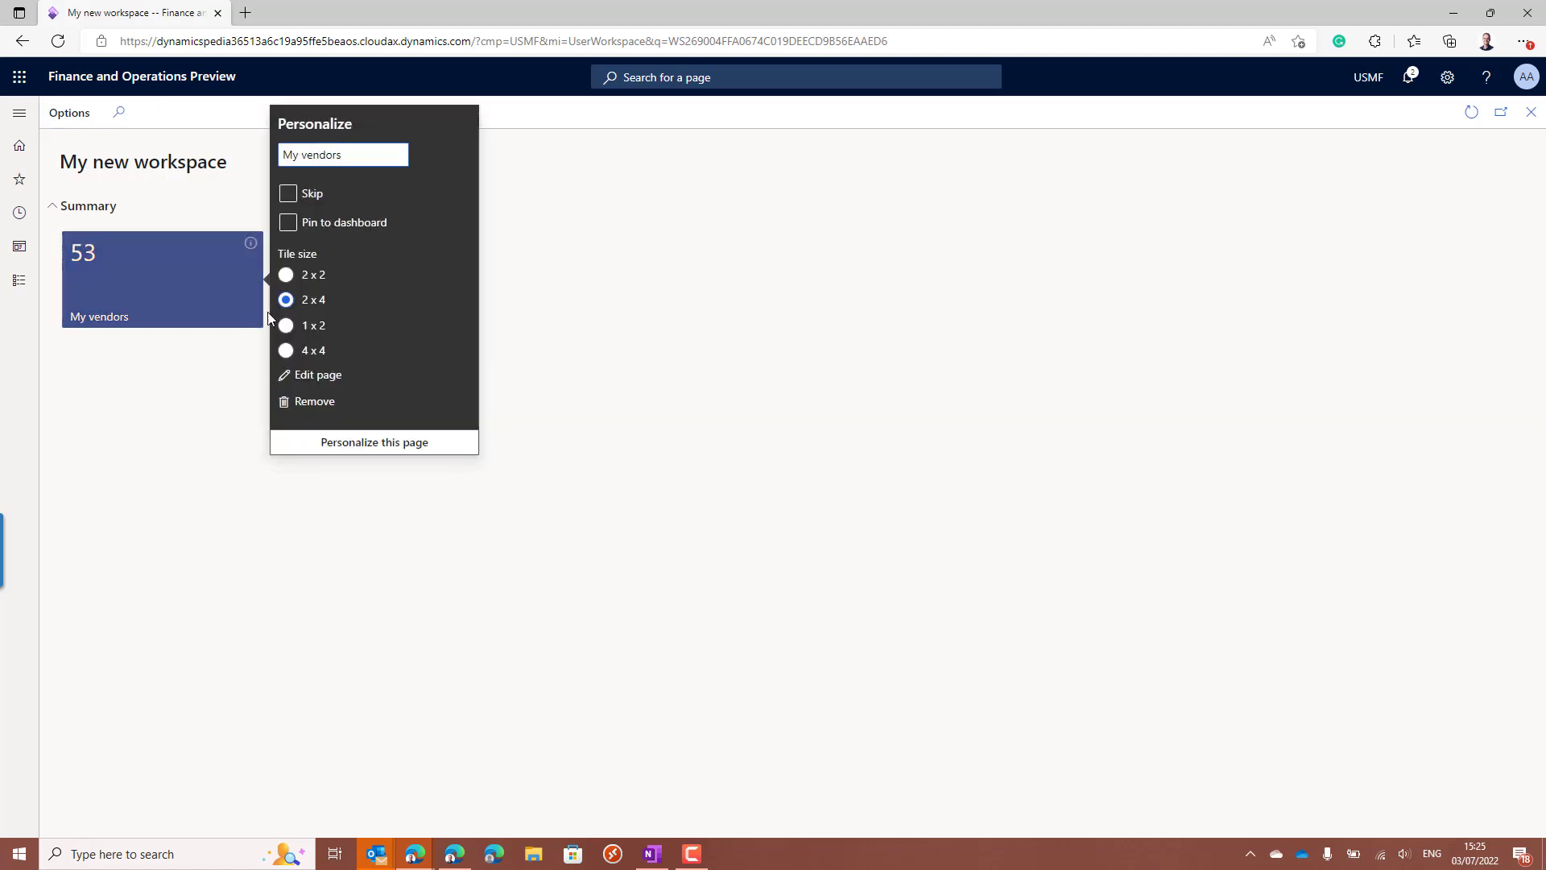
left_click(326, 276)
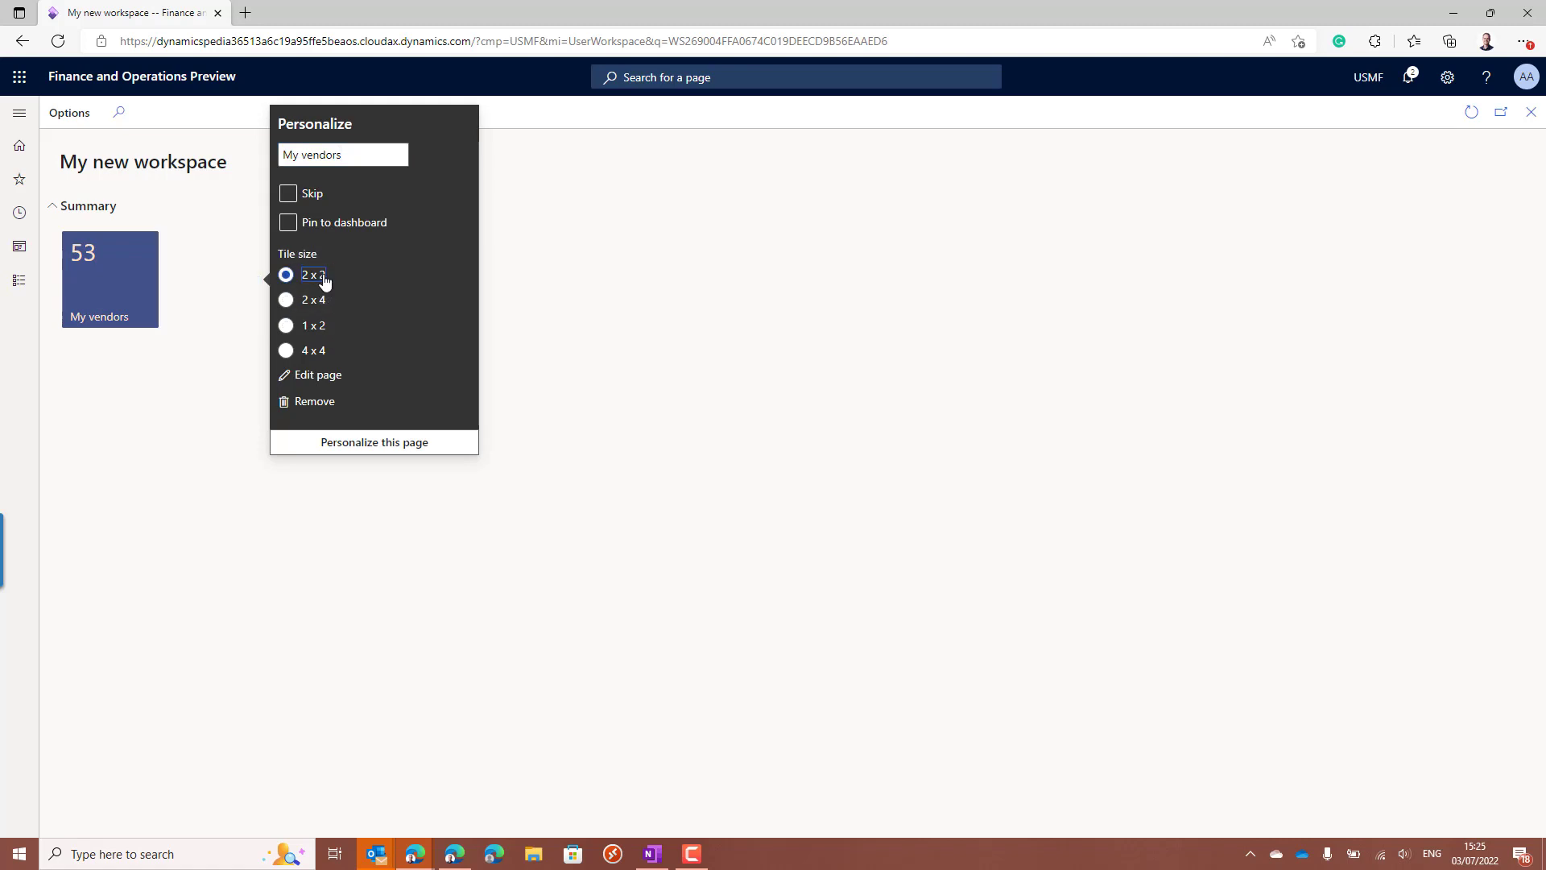
left_click(605, 378)
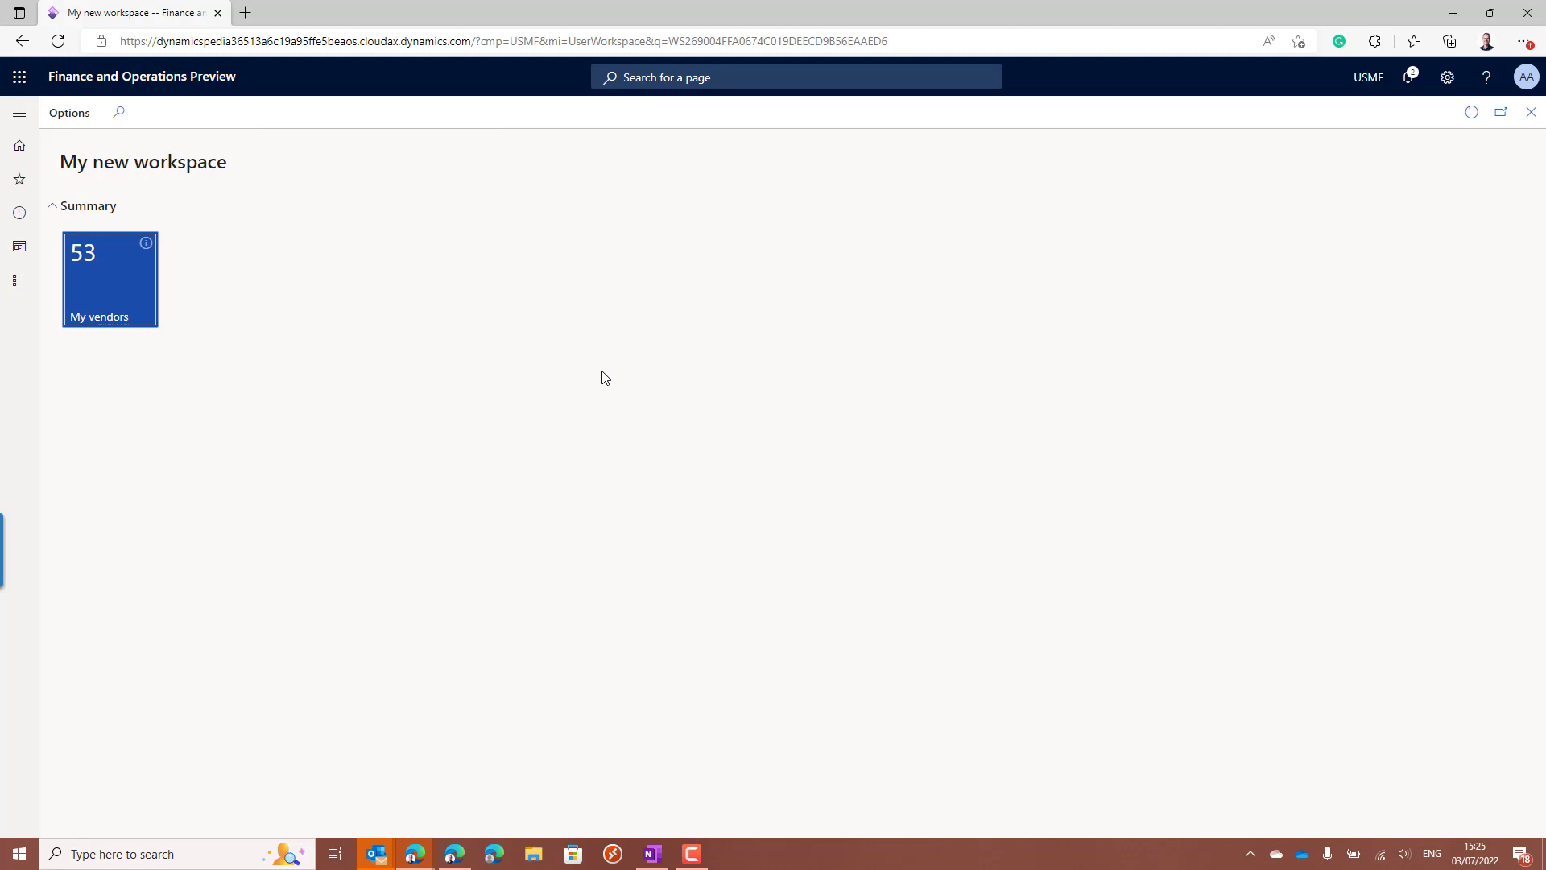